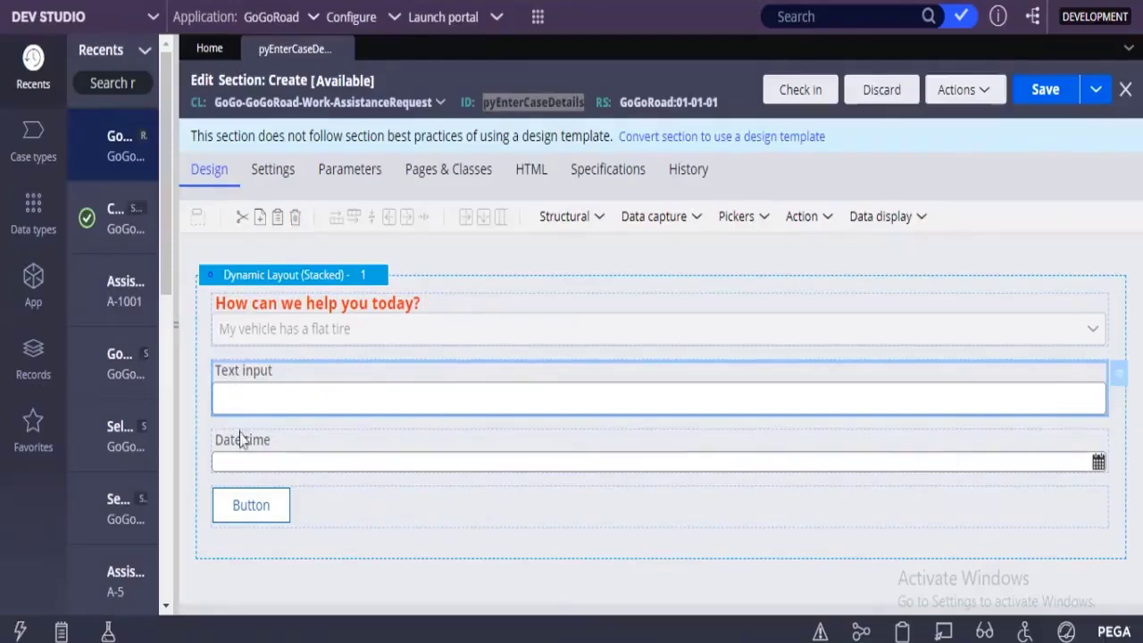
click(446, 459)
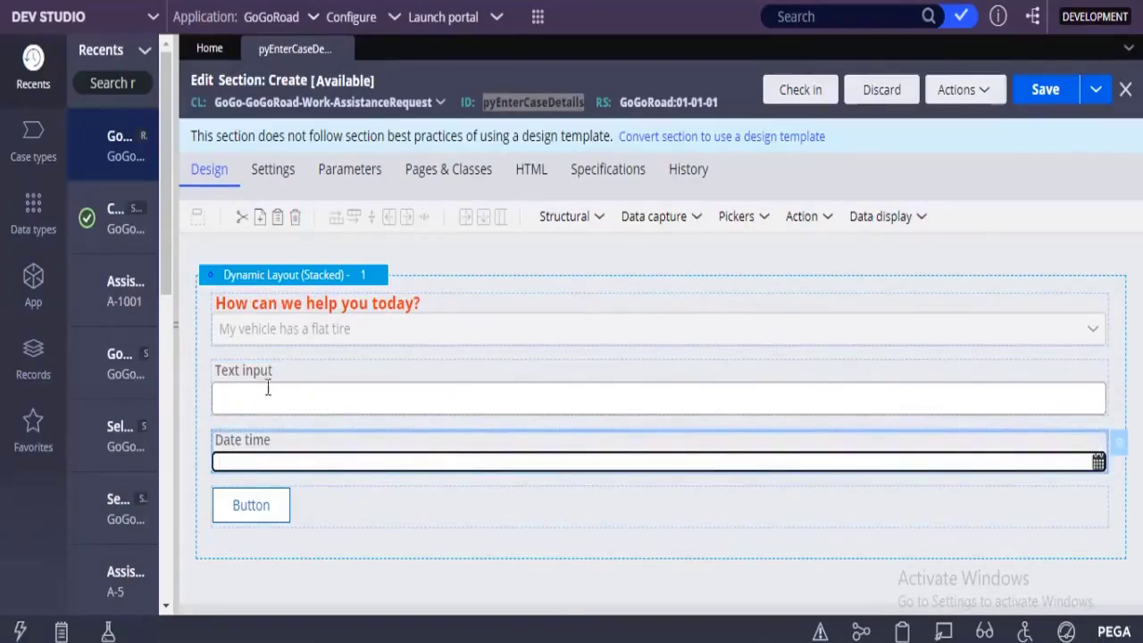
click(341, 397)
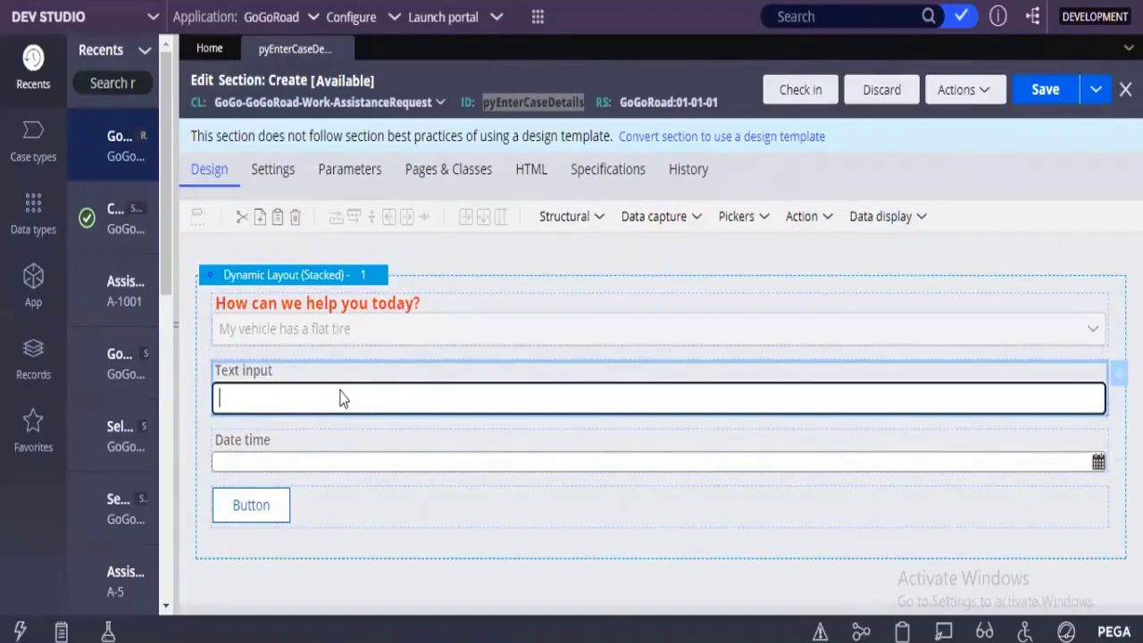
click(613, 374)
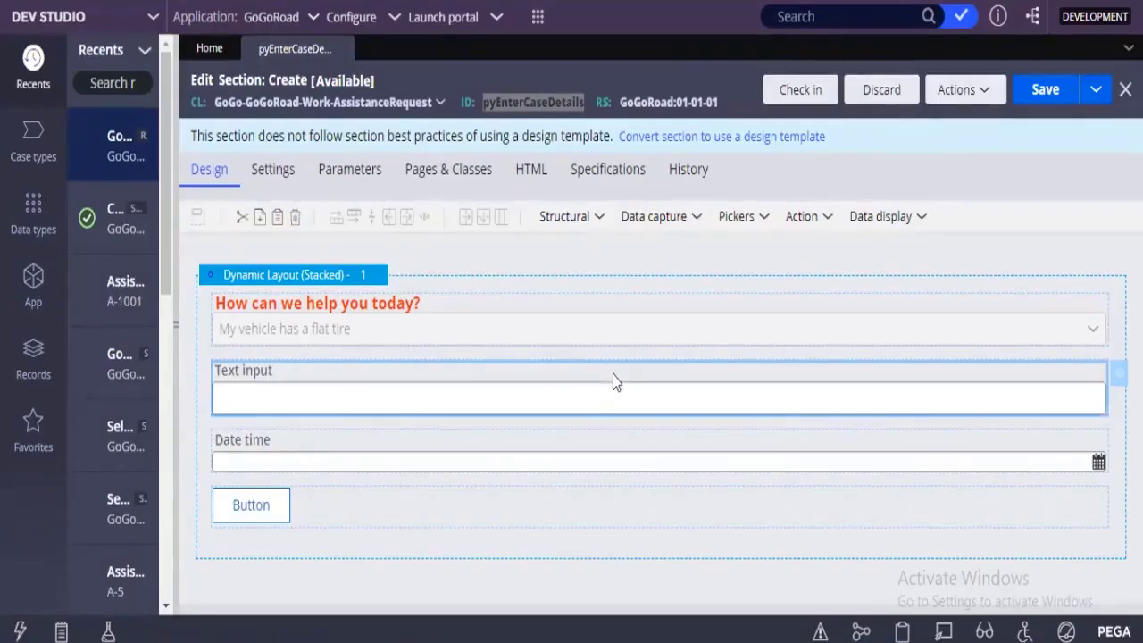
double_click(612, 376)
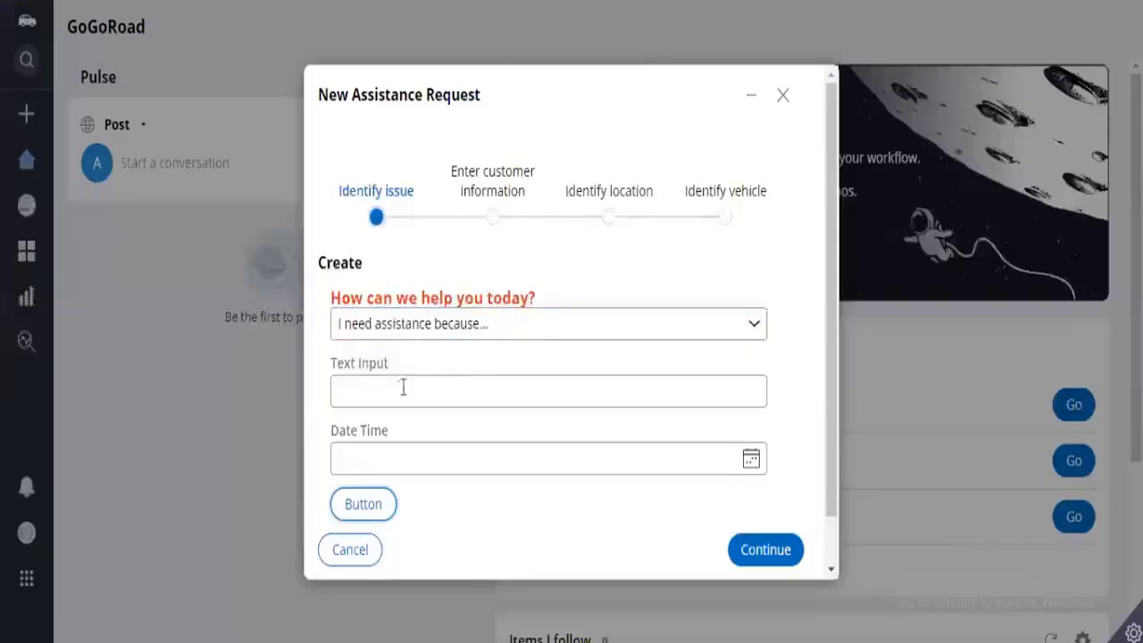
Step: Enter the sample text ".ddsmc cm" in the Text Input field of the new assistance request
click(401, 389)
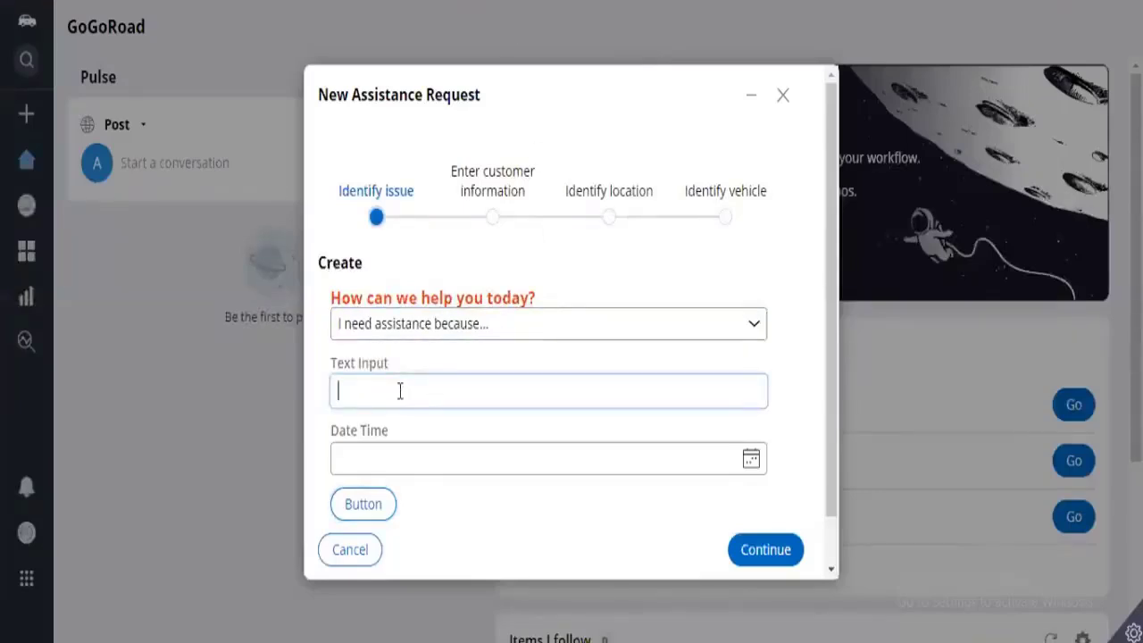
text(.ddsmc cm)
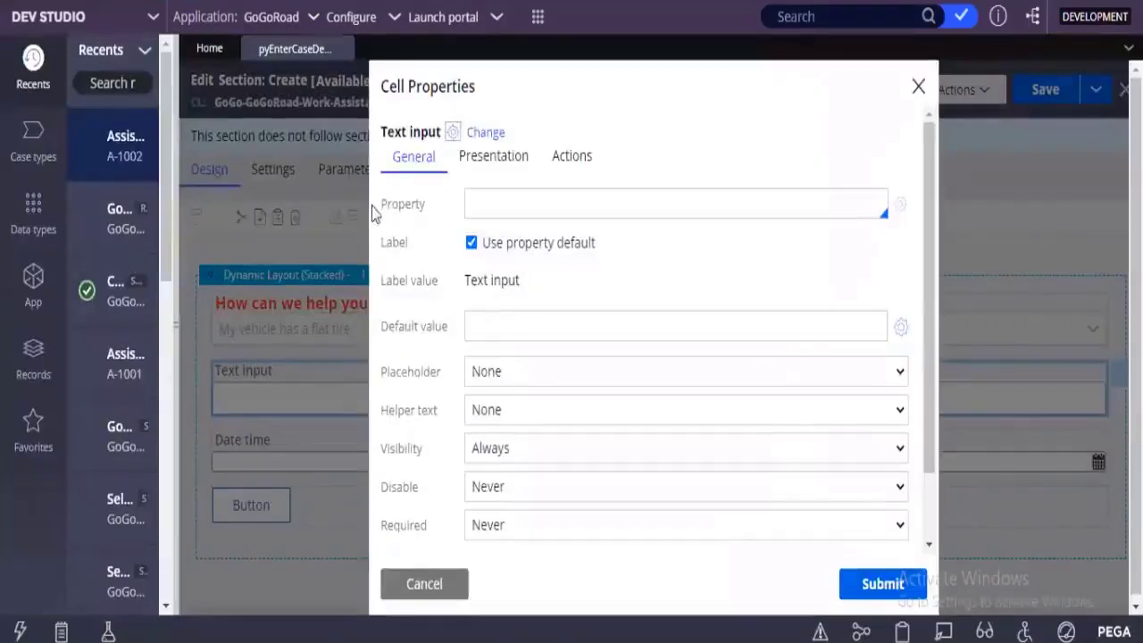
Step: Start the Text input cell's property reference with a dot to list the available properties
mouse_move(374, 205)
mouse_down()
mouse_move(434, 204)
mouse_move(383, 217)
mouse_up()
click(434, 204)
click(485, 207)
text(.)
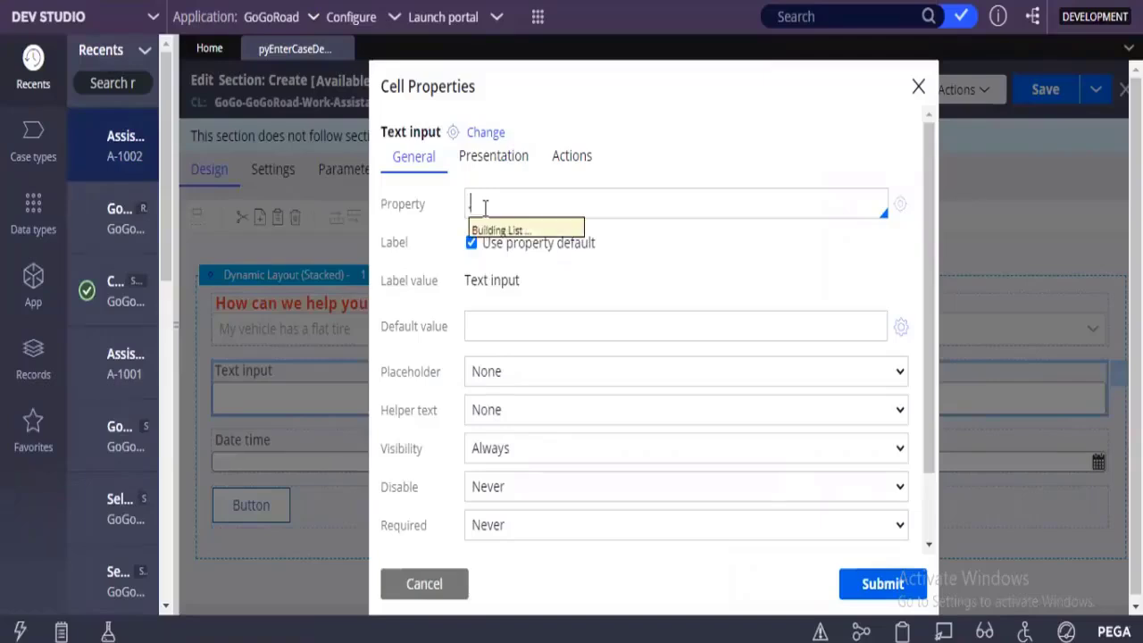
Step: Examine the suggested properties of the AssistanceRequest and GoGoRoad-Work classes from the first to the last entry
key(Down)
key(Down)
key(Down)
key(Down)
key(Down)
key(Down)
key(Down)
key(Down)
key(Down)
key(Down)
key(Down)
key(Down)
key(Down)
key(Down)
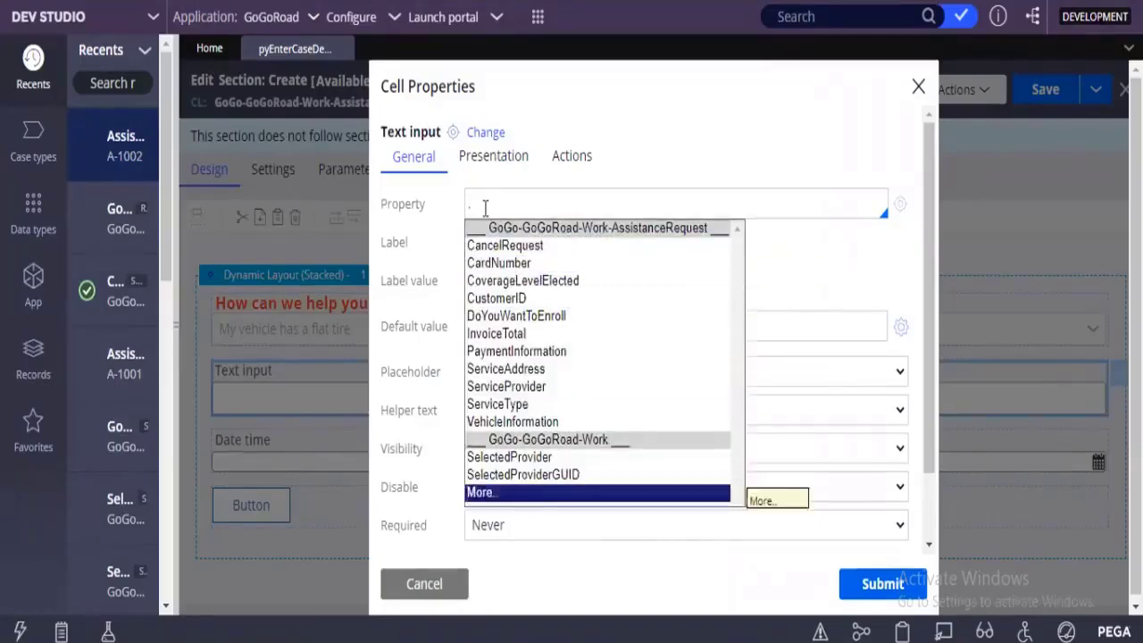
key(Up)
key(Up)
key(Up)
key(Up)
key(Up)
key(Up)
key(Up)
key(Up)
key(Up)
key(Up)
key(Up)
key(Up)
key(Up)
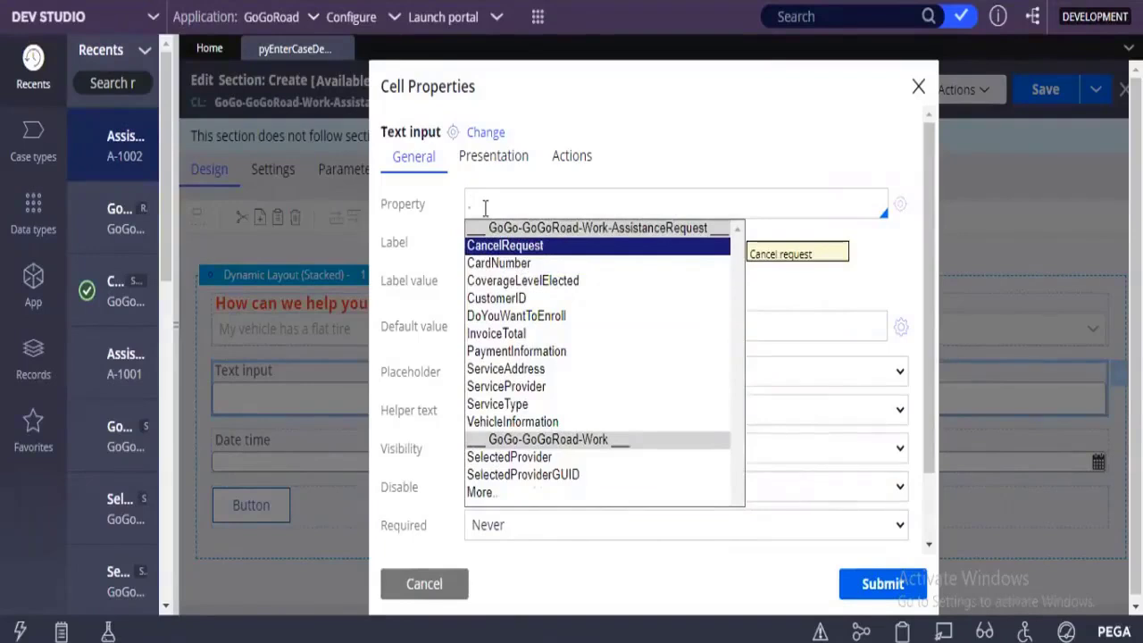
Step: Complete the Text input's property reference as .Issue and open the record form for that property
text(Issue)
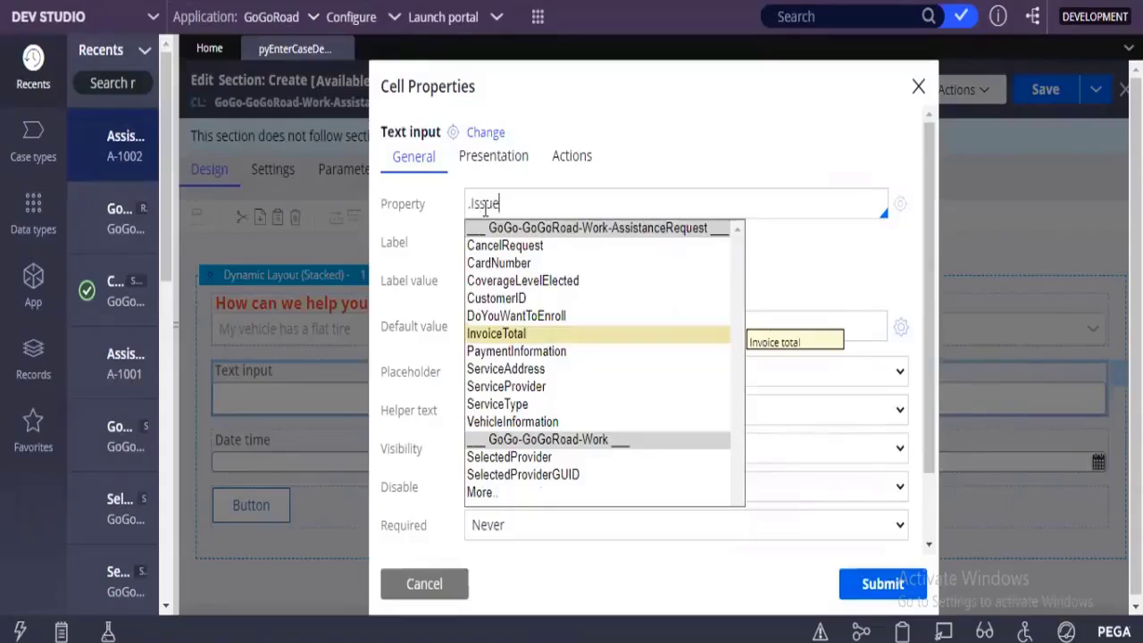
click(688, 156)
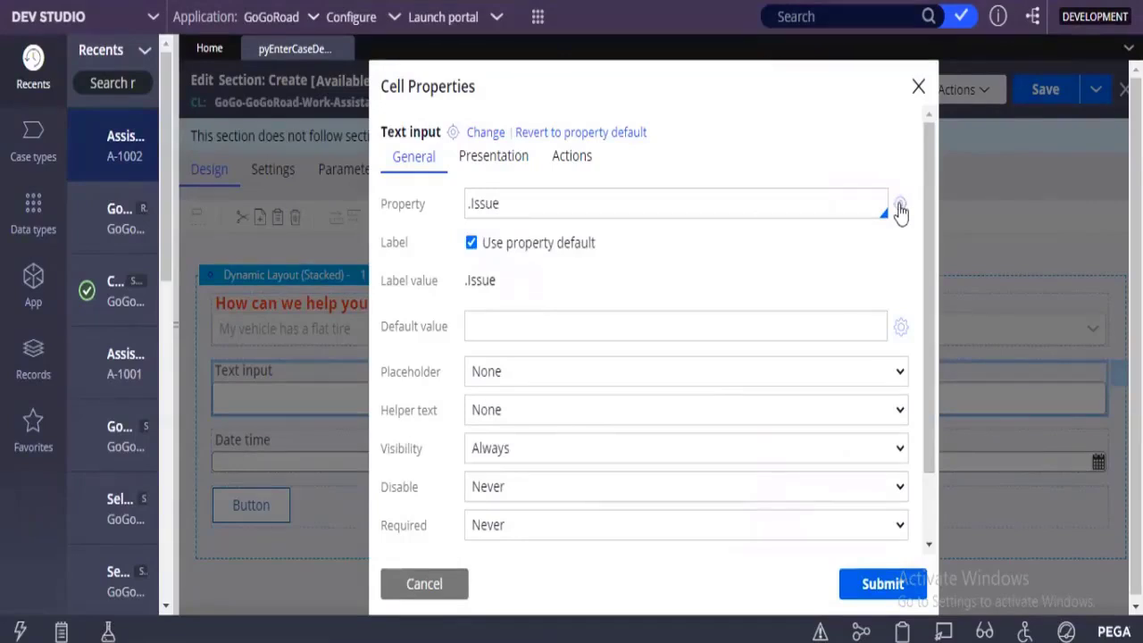
click(901, 210)
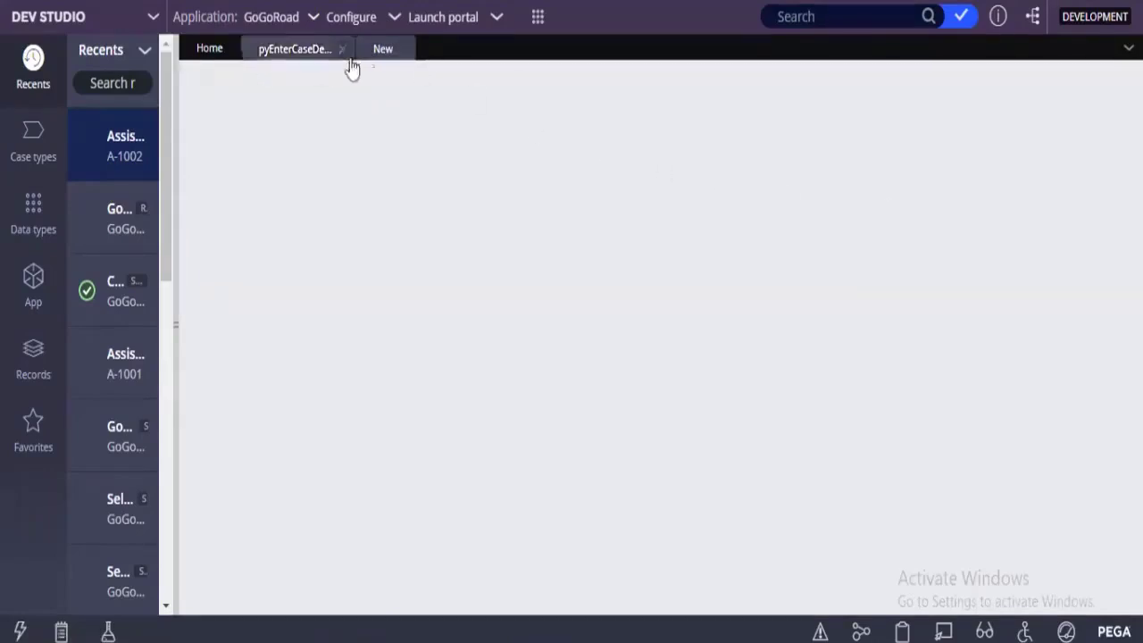
Step: Compare the new property record's label and Apply to class with the property reference in the section's cell properties
mouse_move(381, 64)
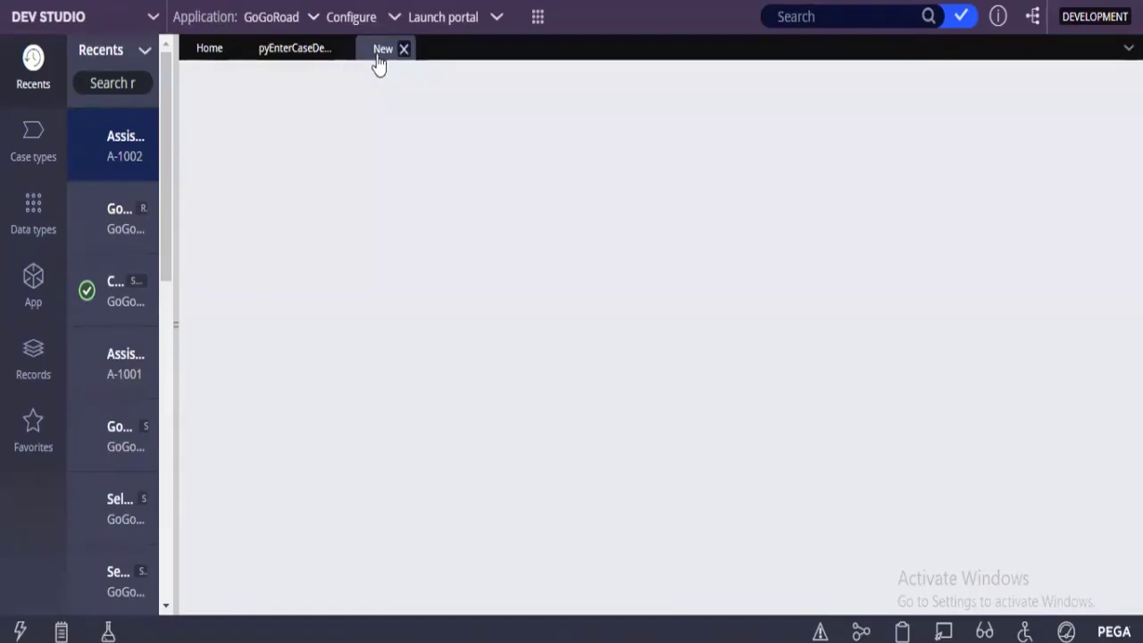
click(272, 54)
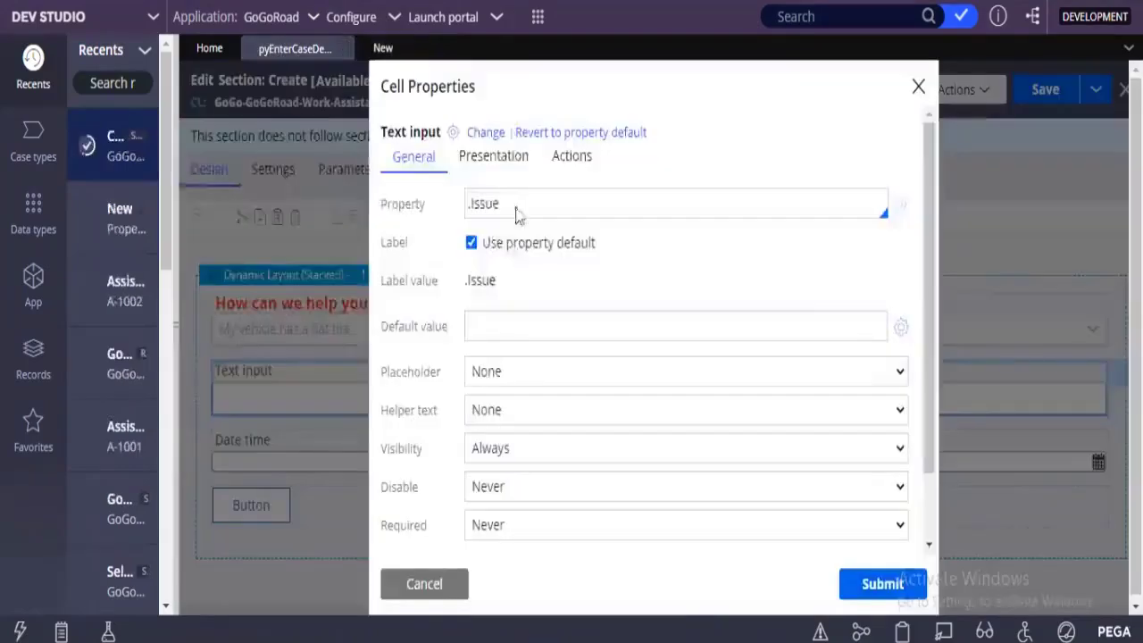
click(382, 51)
click(271, 218)
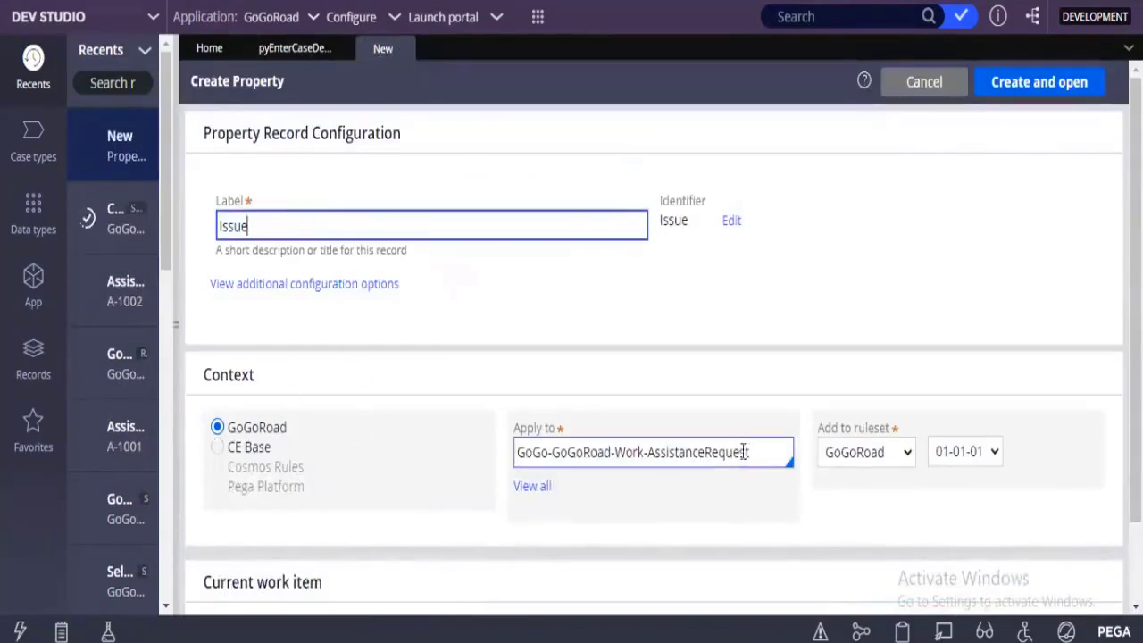
drag(750, 452, 549, 452)
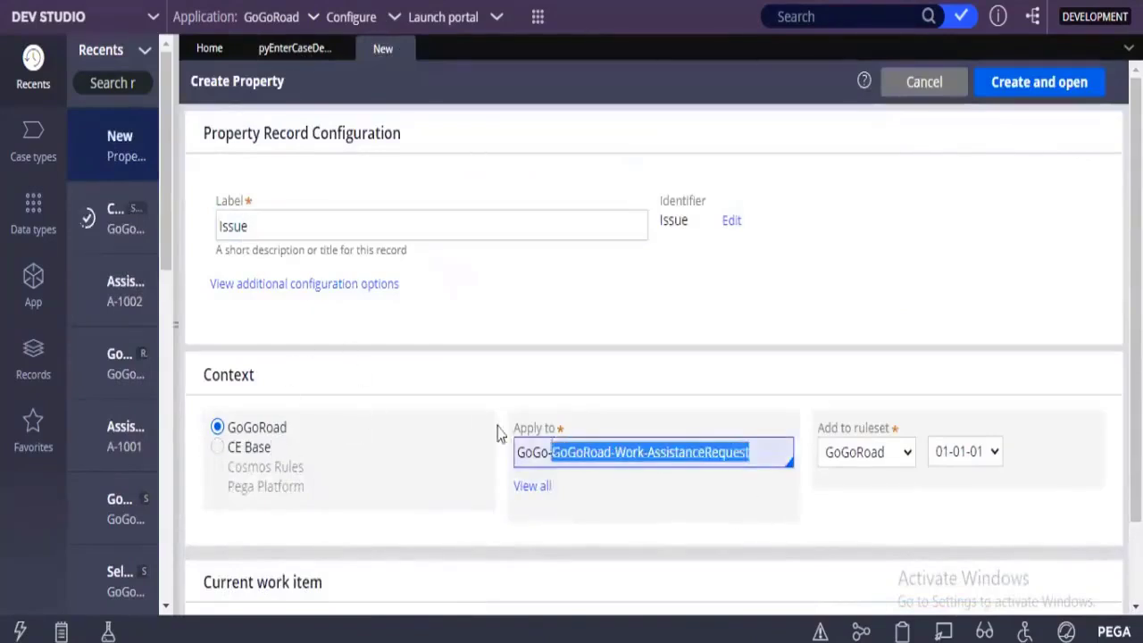
click(300, 50)
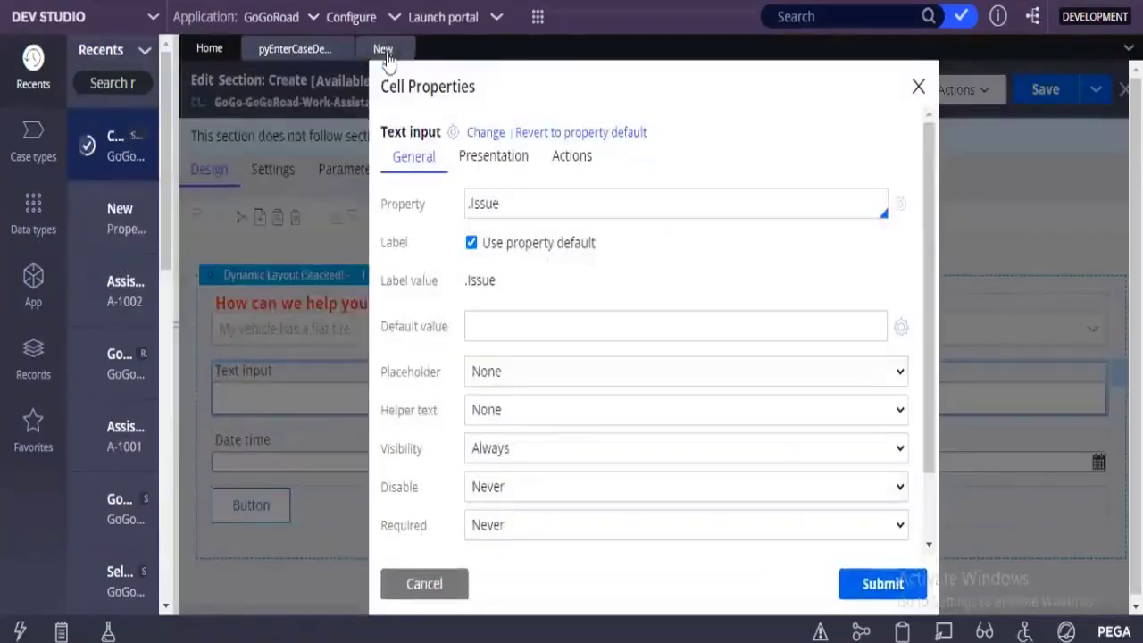
click(382, 49)
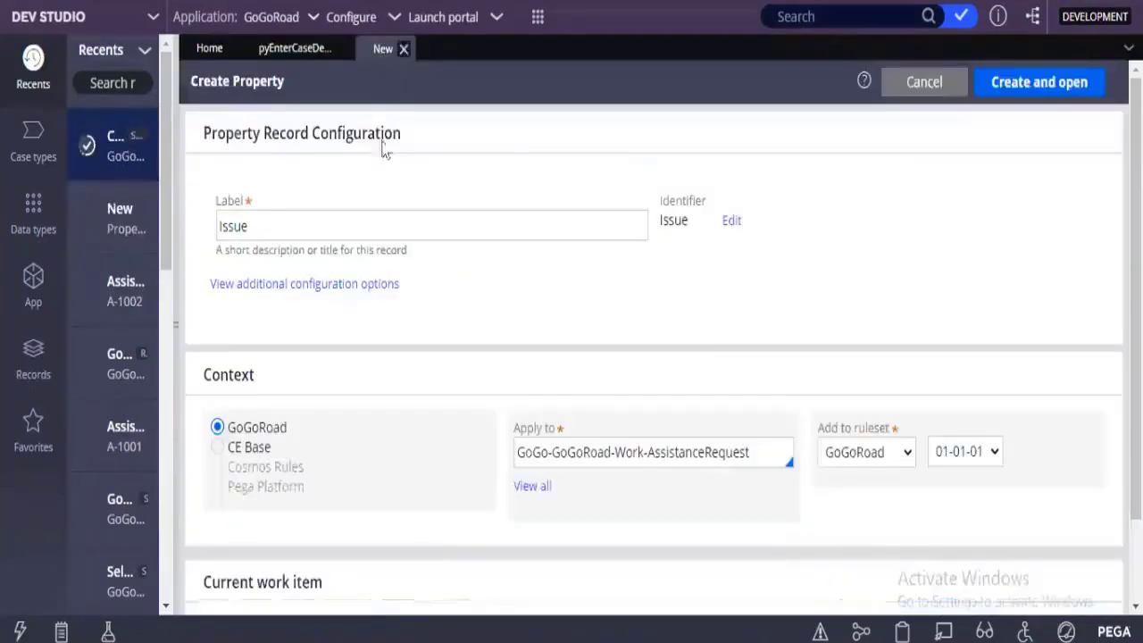
Step: Check the ruleset choices, keep GoGoRoad, and create and open the Issue property in the AssistanceRequest class
click(878, 453)
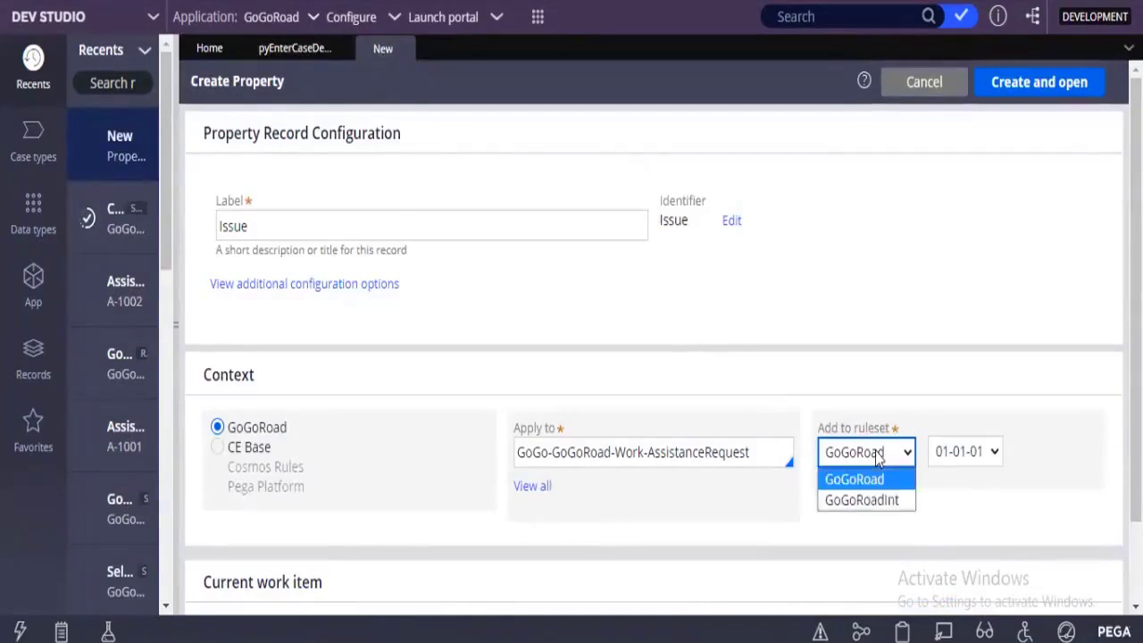
click(878, 454)
click(878, 453)
click(878, 453)
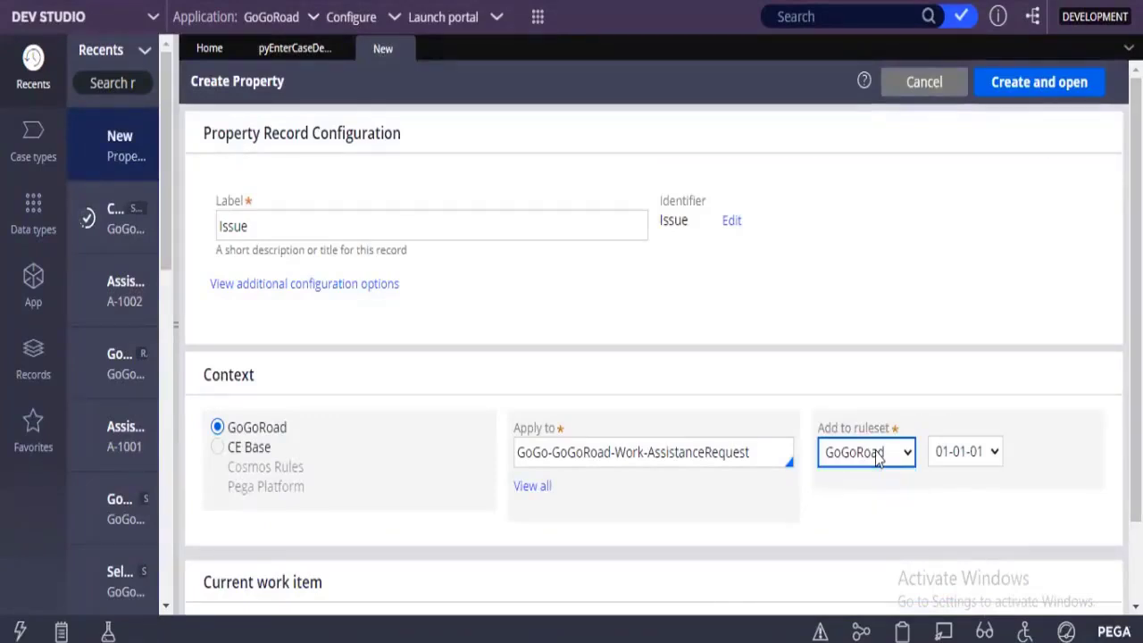
click(1035, 102)
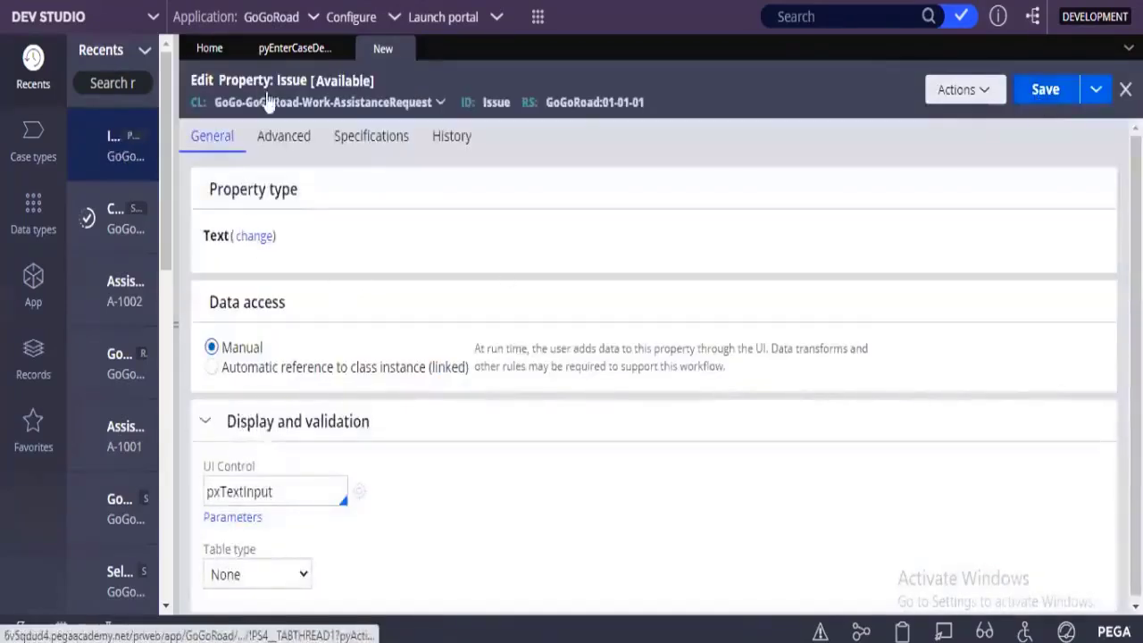
Step: Review the available property types, keep Text for the Issue property, and save the record
click(264, 241)
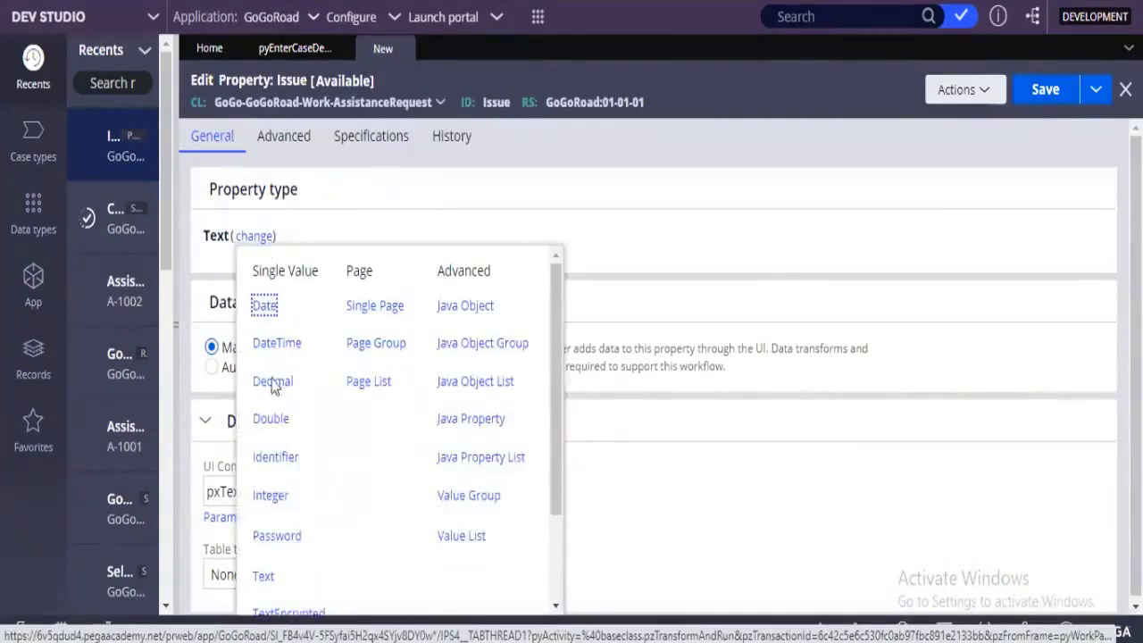
scroll(299, 464, down, 2)
scroll(304, 473, up, 1)
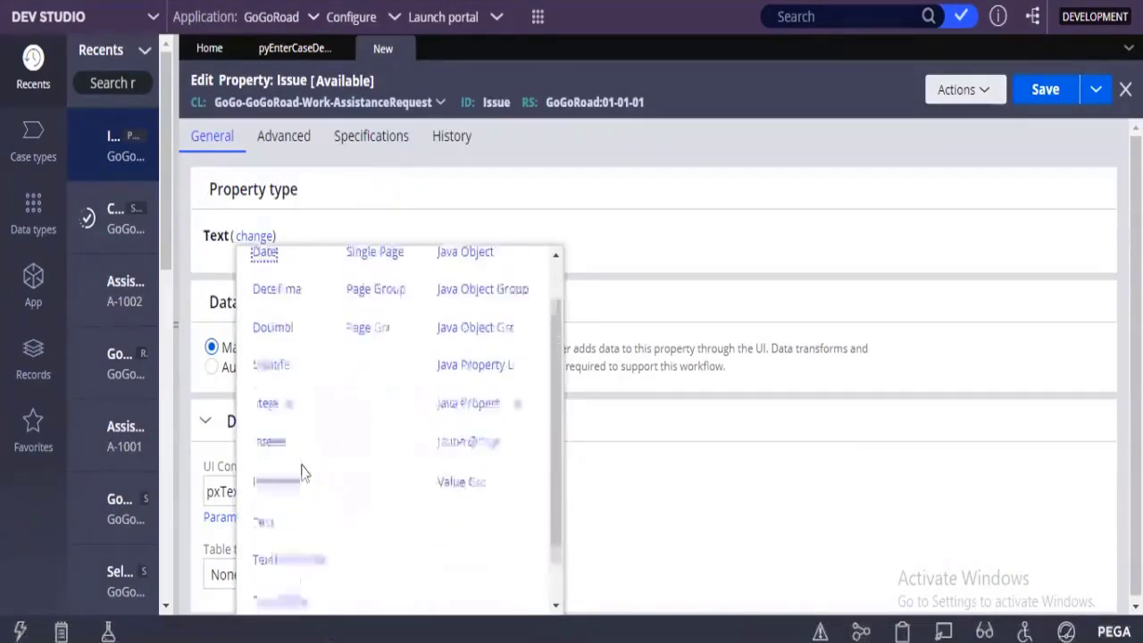
click(611, 240)
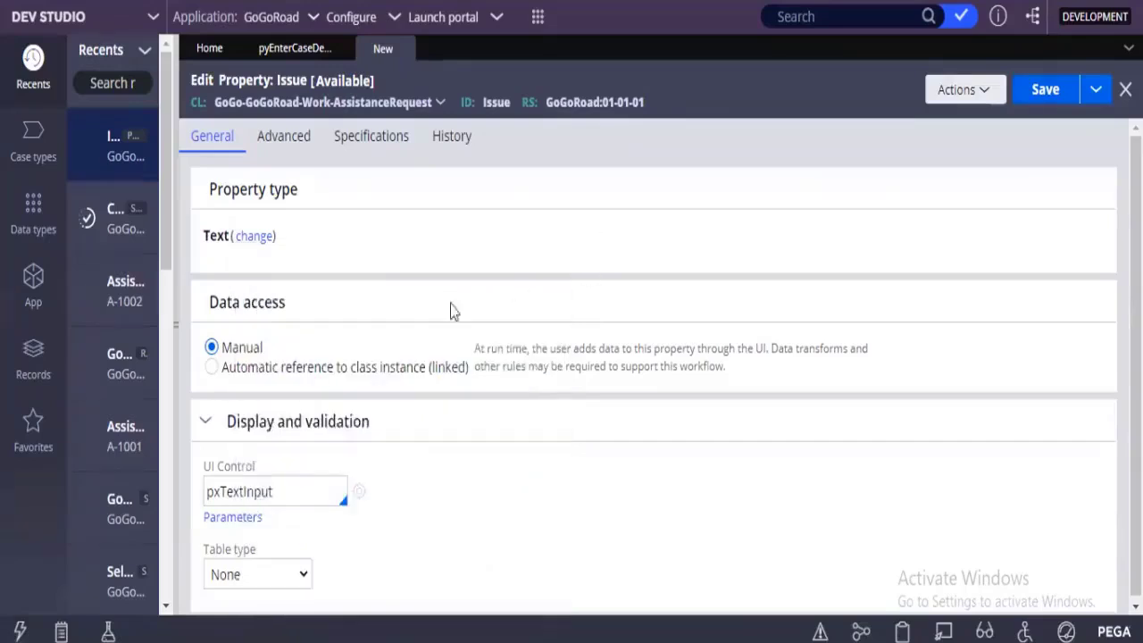
click(1068, 100)
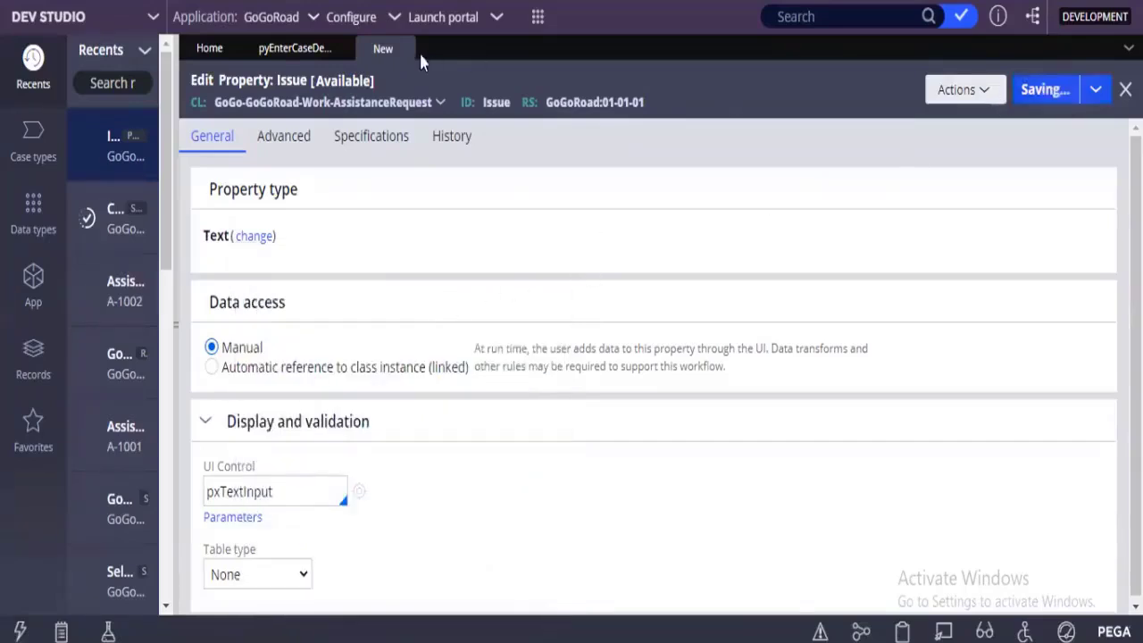
Step: Return to the pyEnterCaseDetails section, submit the cell properties with .Issue as the property, and save the section
click(270, 57)
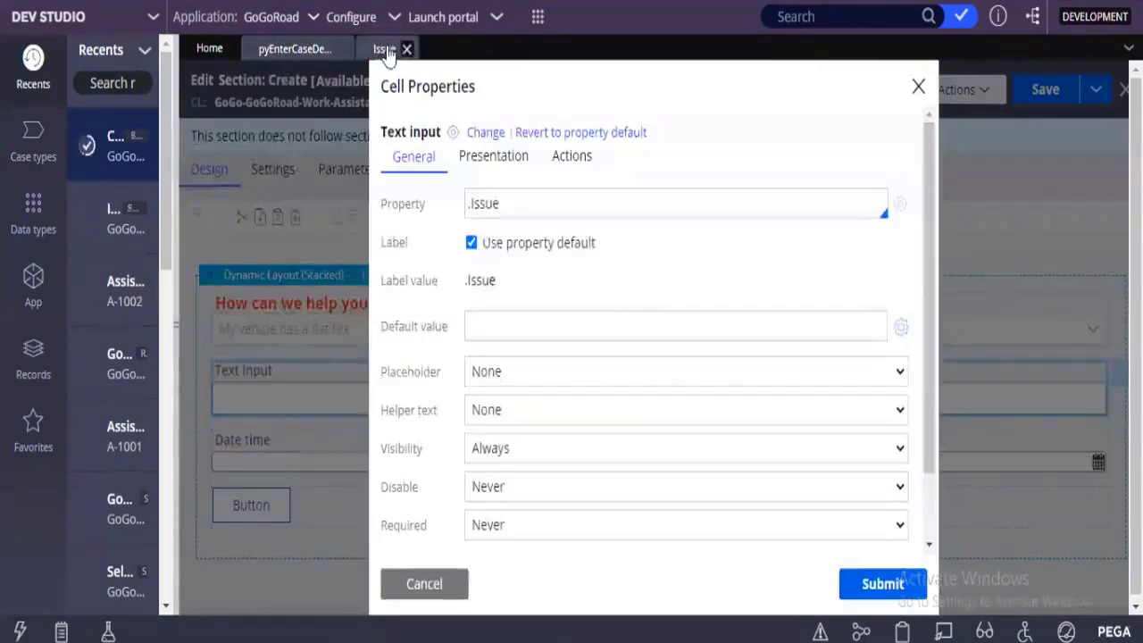
drag(510, 204, 465, 205)
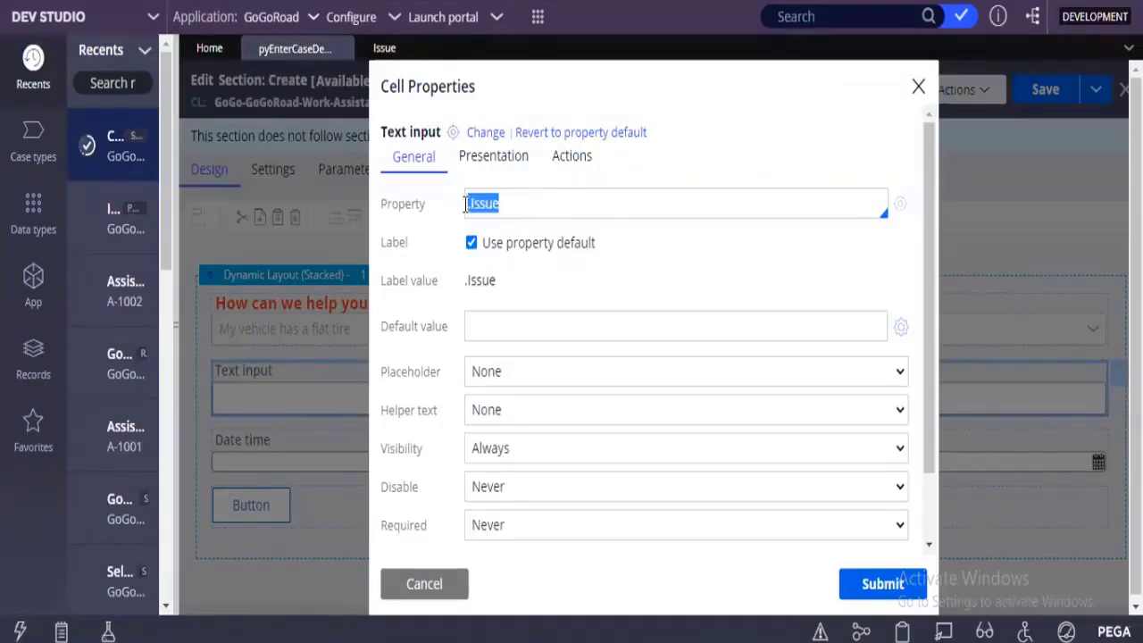
click(864, 585)
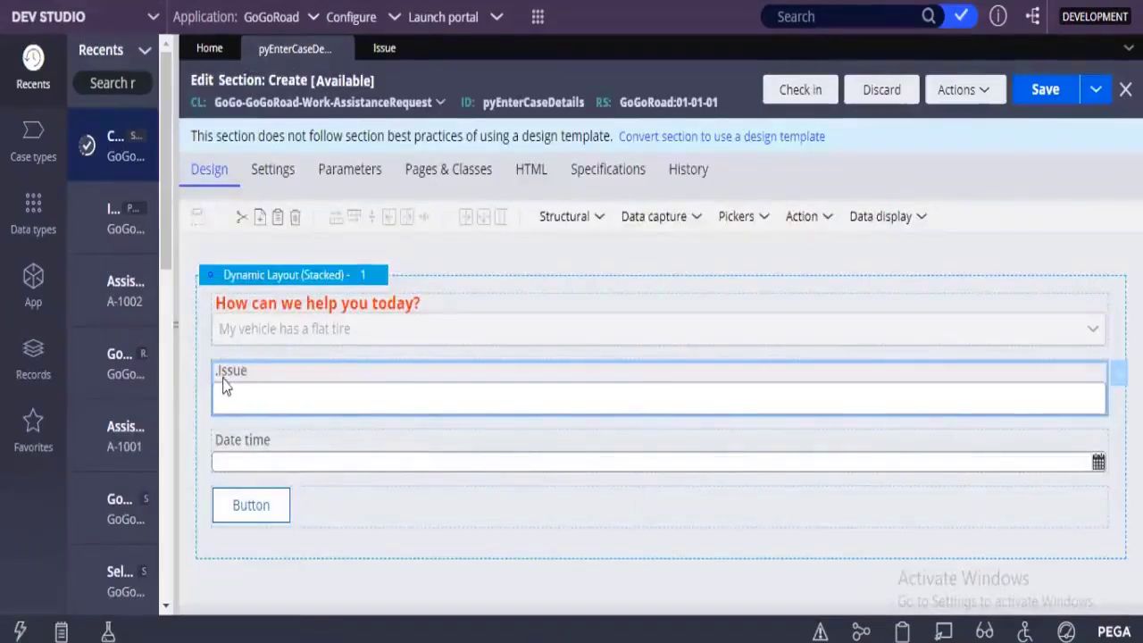
click(1044, 92)
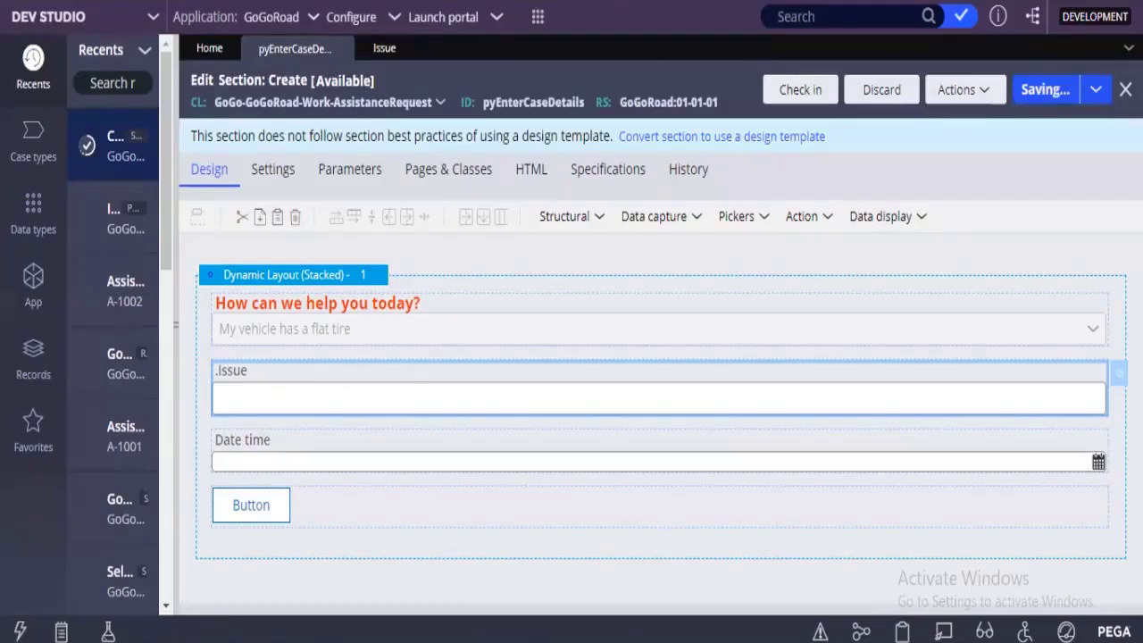
Step: Switch to the GoGoRoad portal and cancel the open assistance request, deleting the unsubmitted case
click(518, 1)
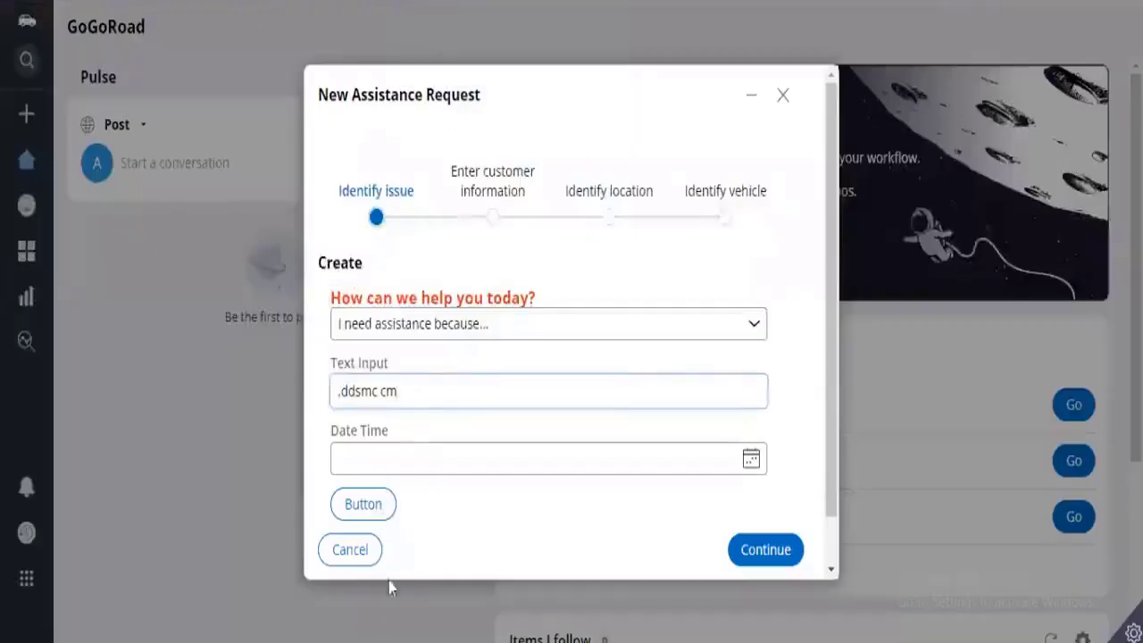
click(354, 561)
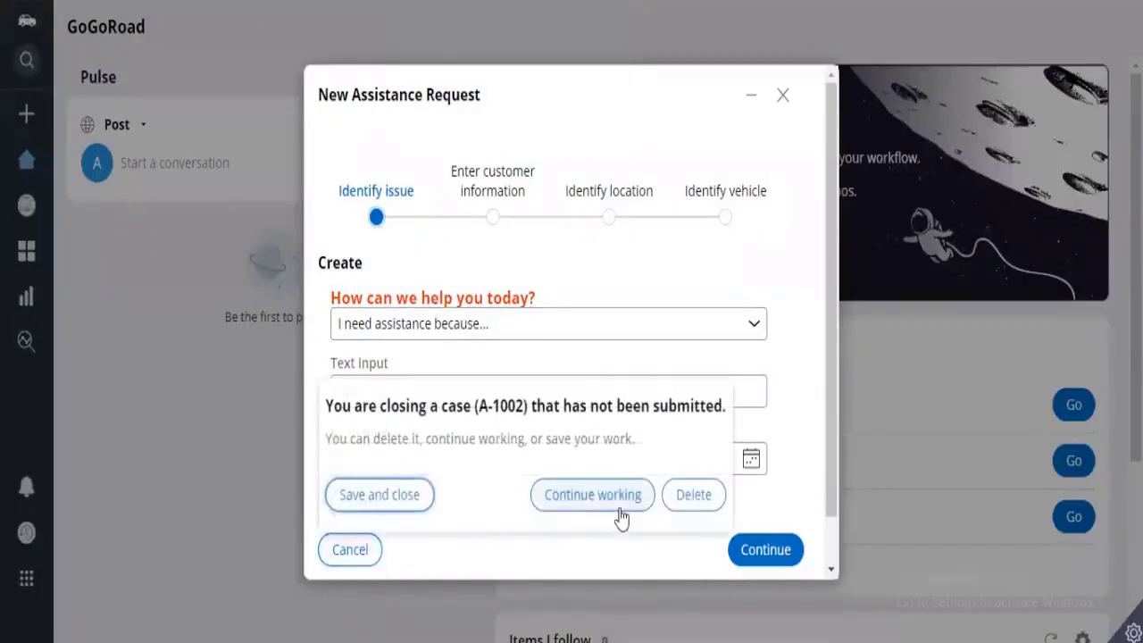
click(675, 497)
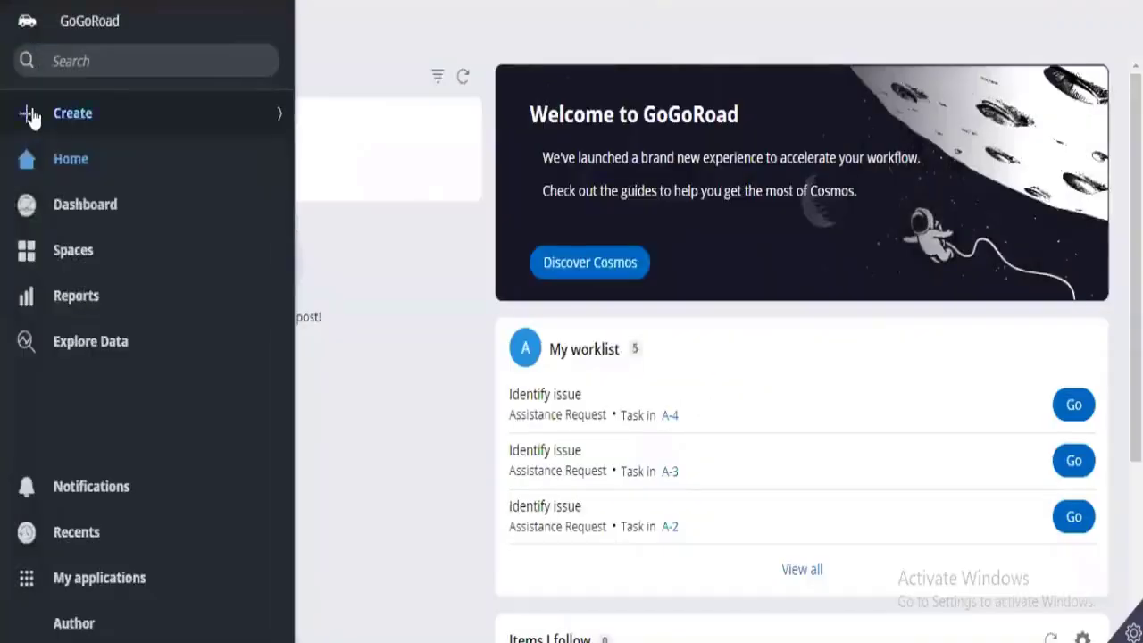
Step: Create a new Assistance Request case and check the Issue field on its Identify issue form
click(31, 114)
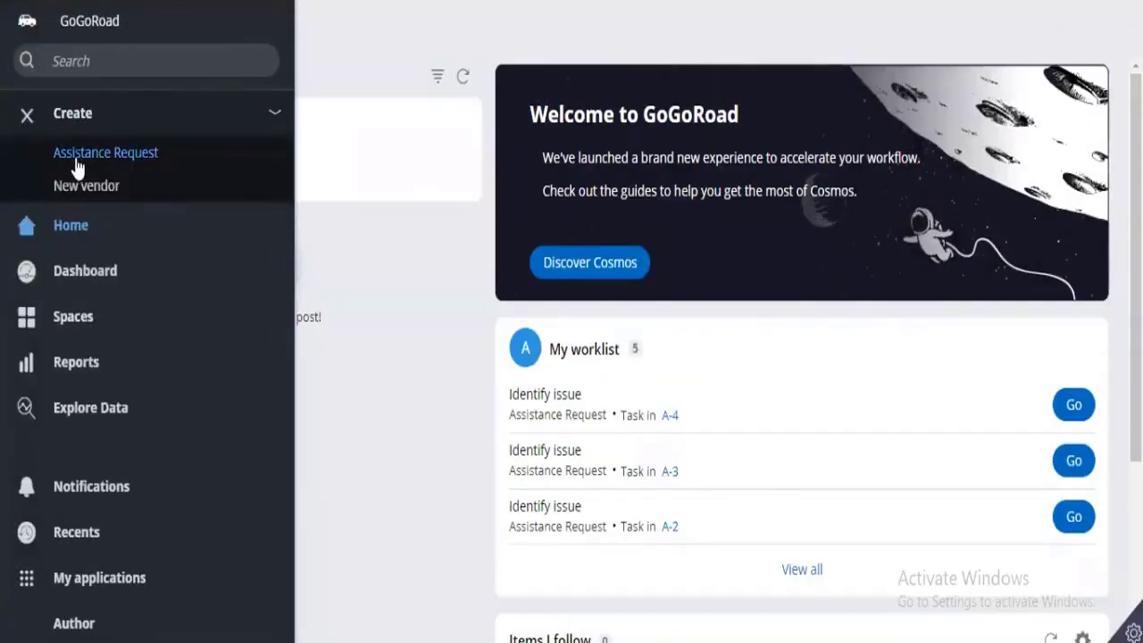
click(78, 157)
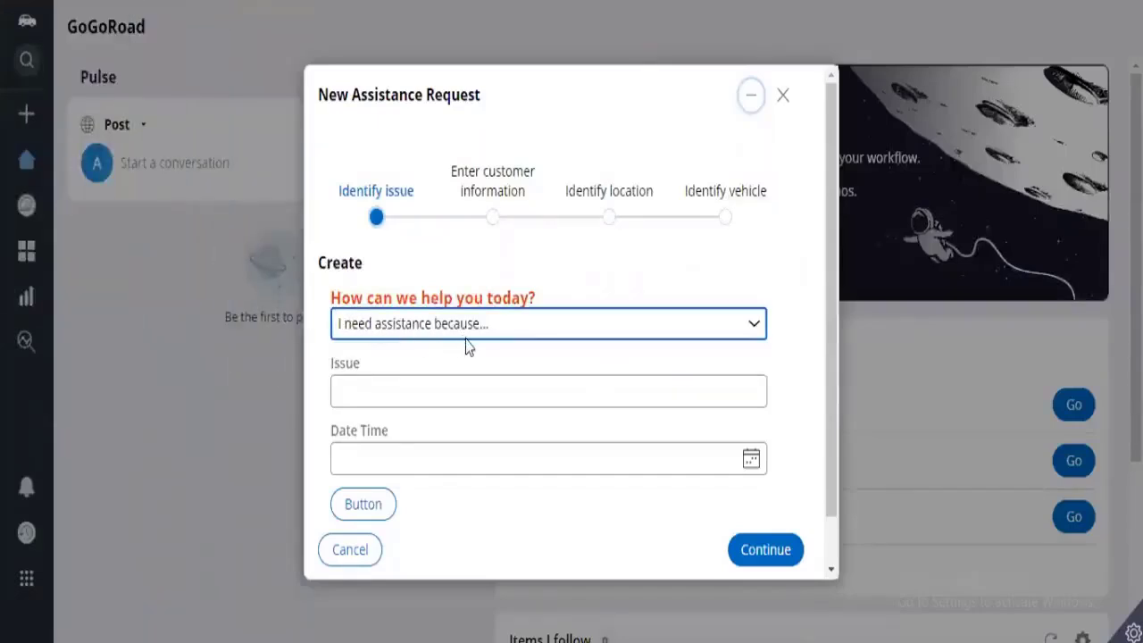
scroll(466, 342, down, 1)
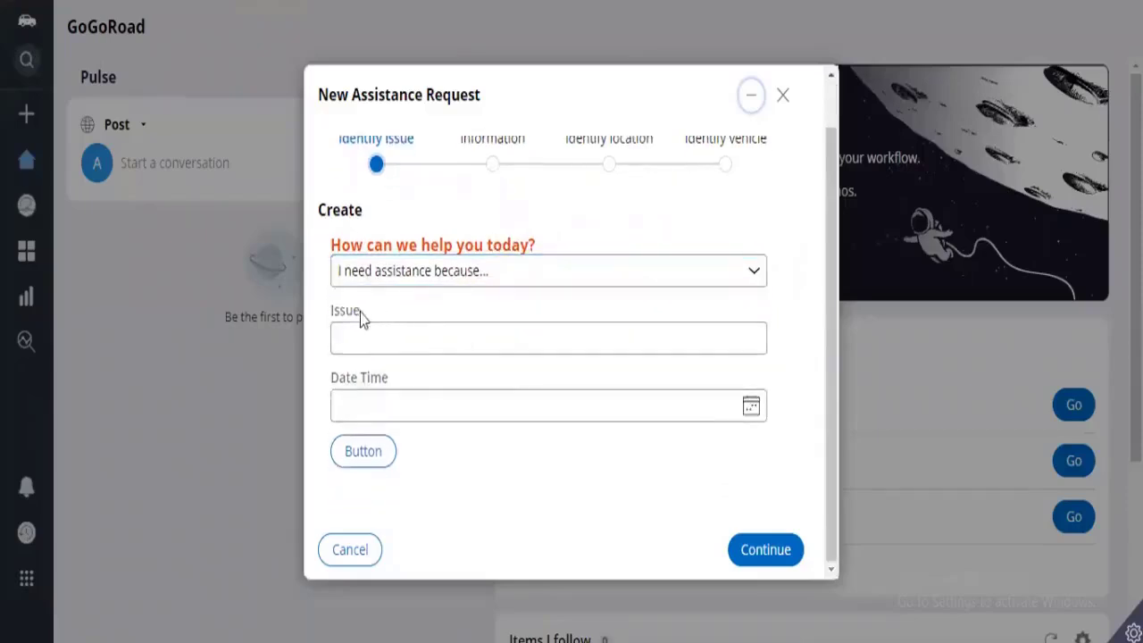
Step: Return to the section's Issue text input properties and try Condition (expression) as its visibility
drag(361, 311, 312, 321)
click(373, 336)
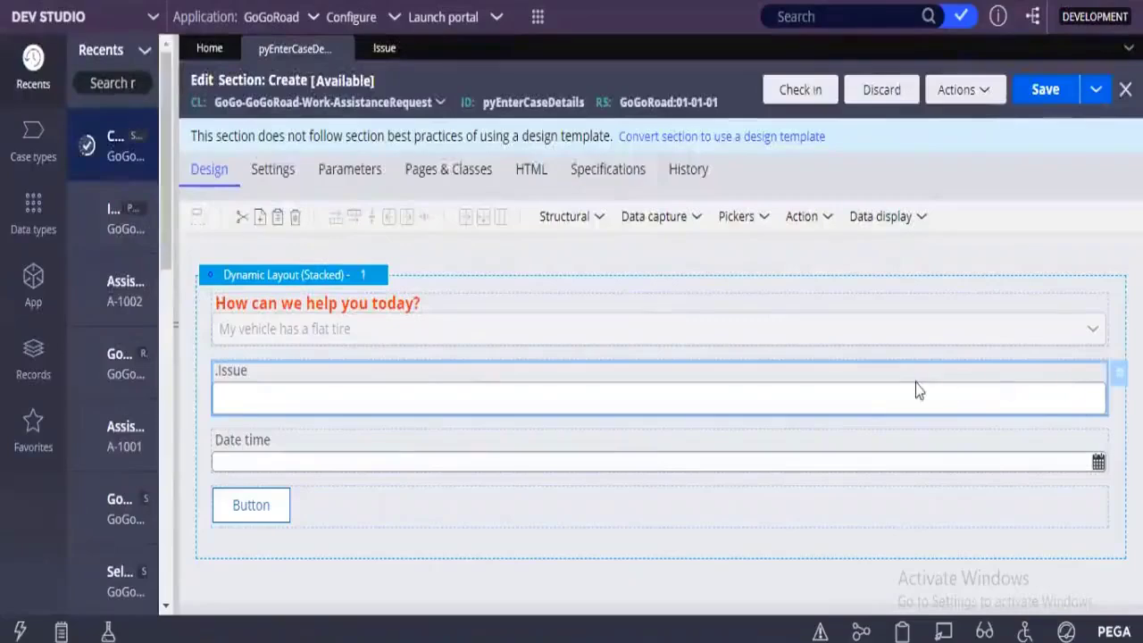
double_click(918, 390)
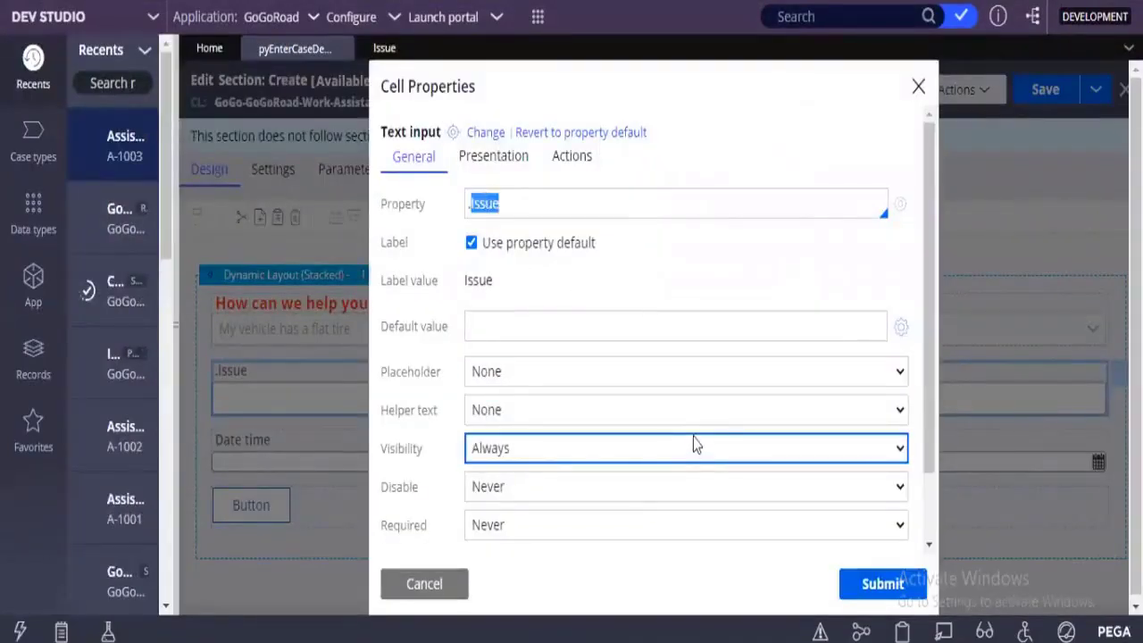
scroll(694, 440, down, 2)
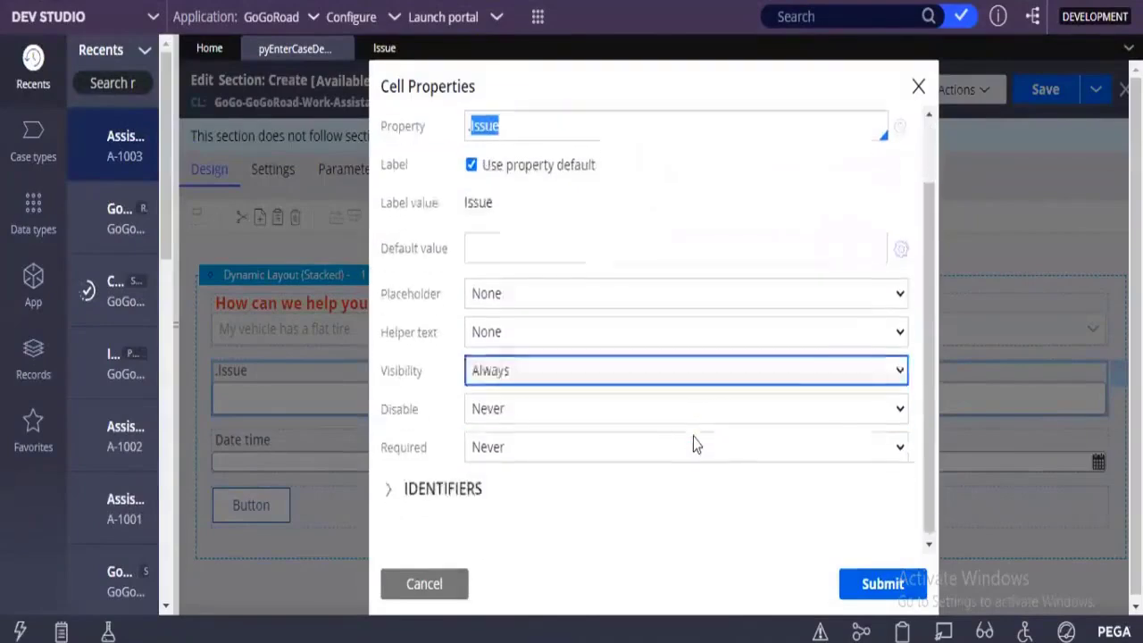
drag(422, 367, 368, 372)
click(424, 373)
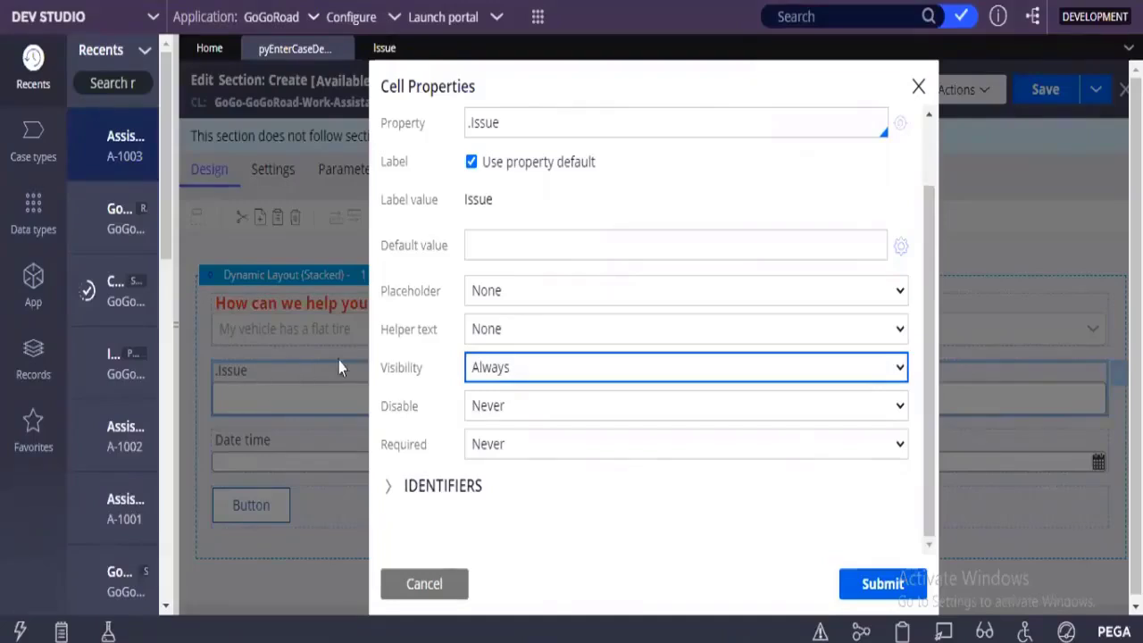
drag(385, 375, 498, 372)
click(497, 373)
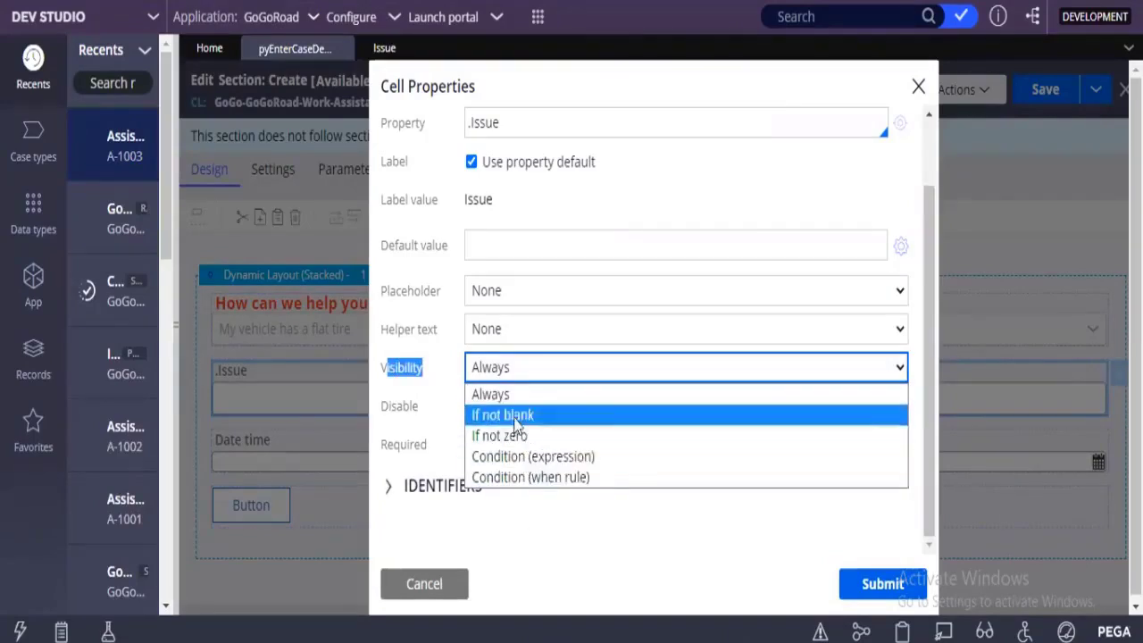
click(518, 458)
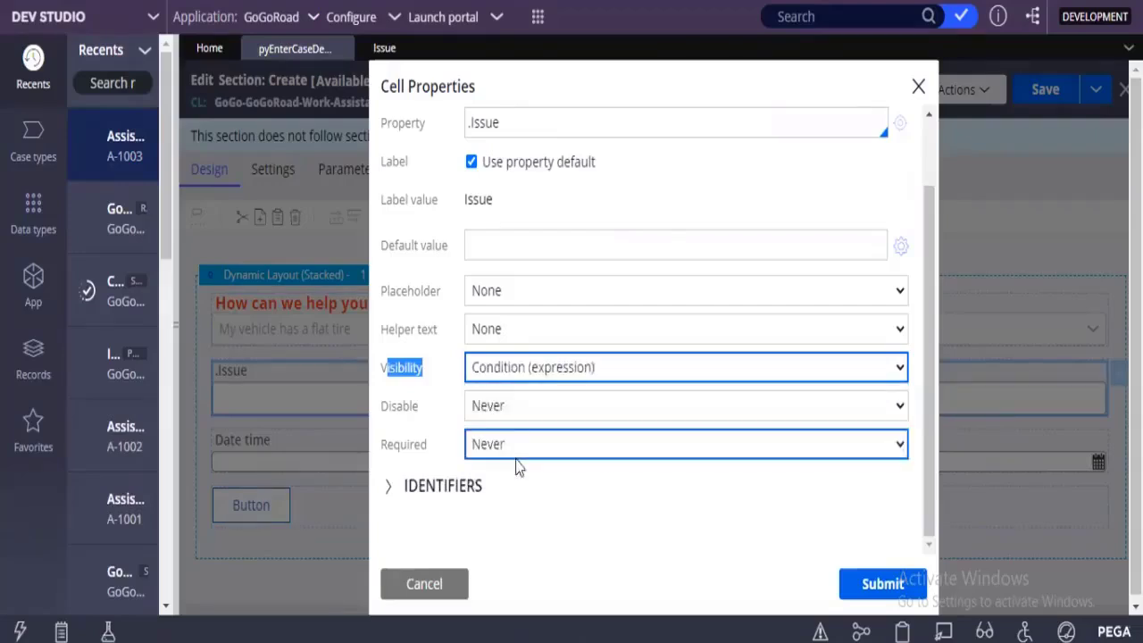
click(483, 406)
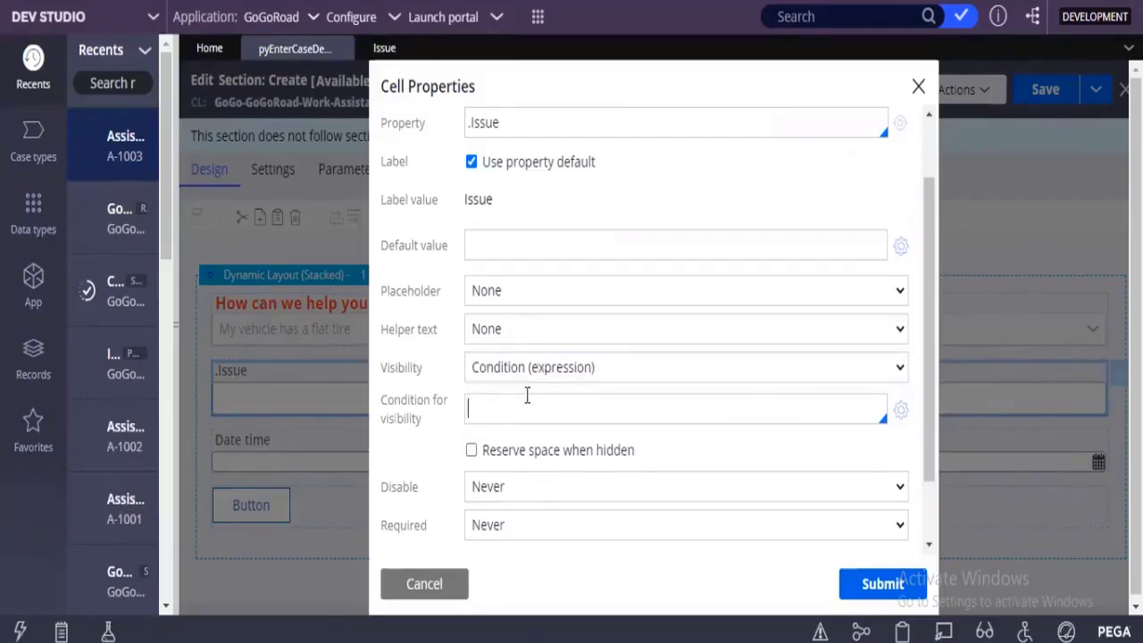
Step: Try Condition (when rule) as the Issue field's visibility and cancel the cell property changes
click(543, 366)
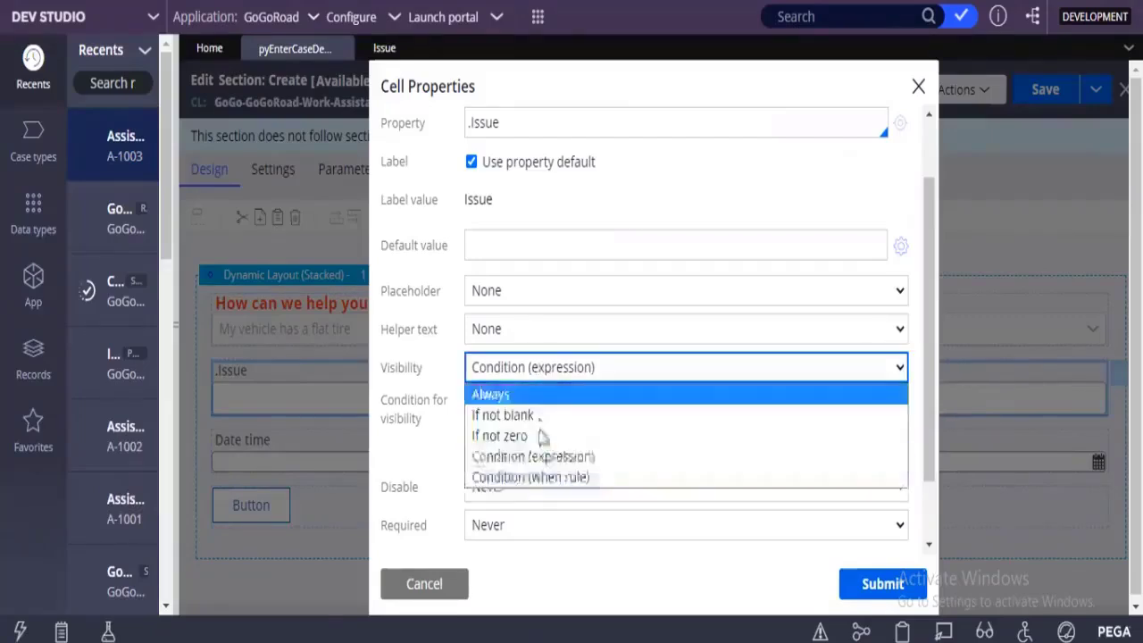
click(540, 478)
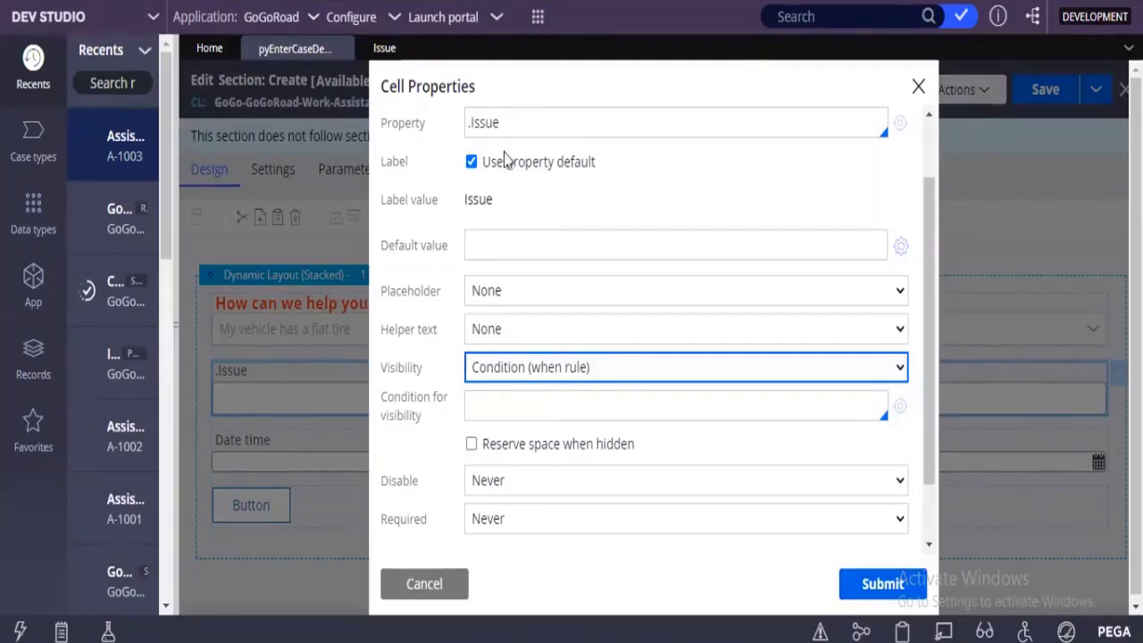
click(384, 373)
drag(384, 373, 427, 373)
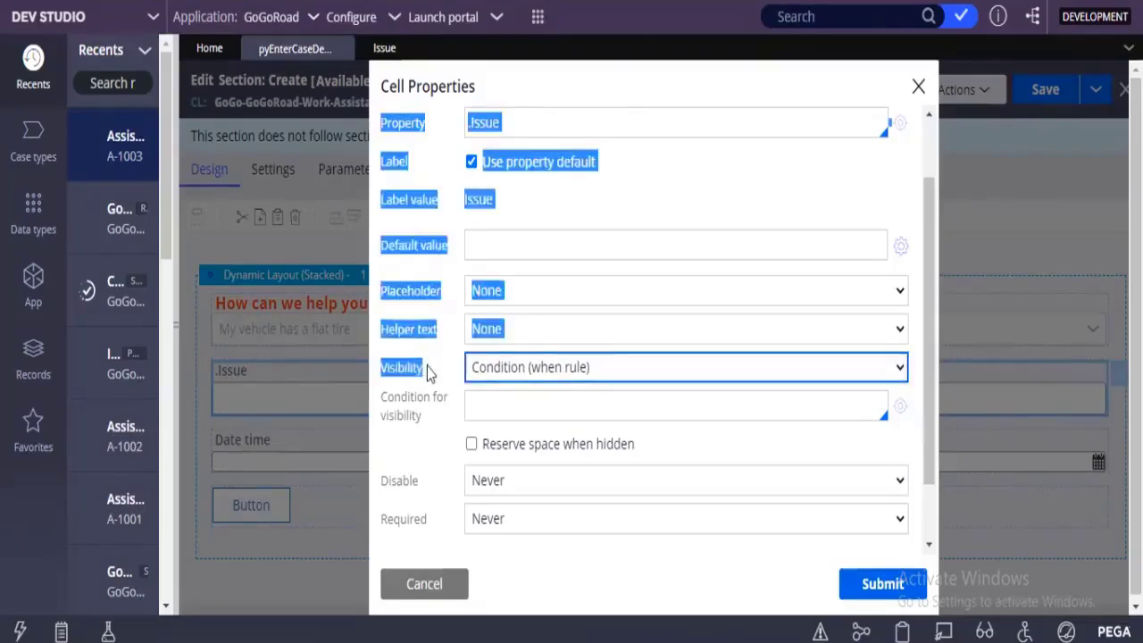
click(427, 373)
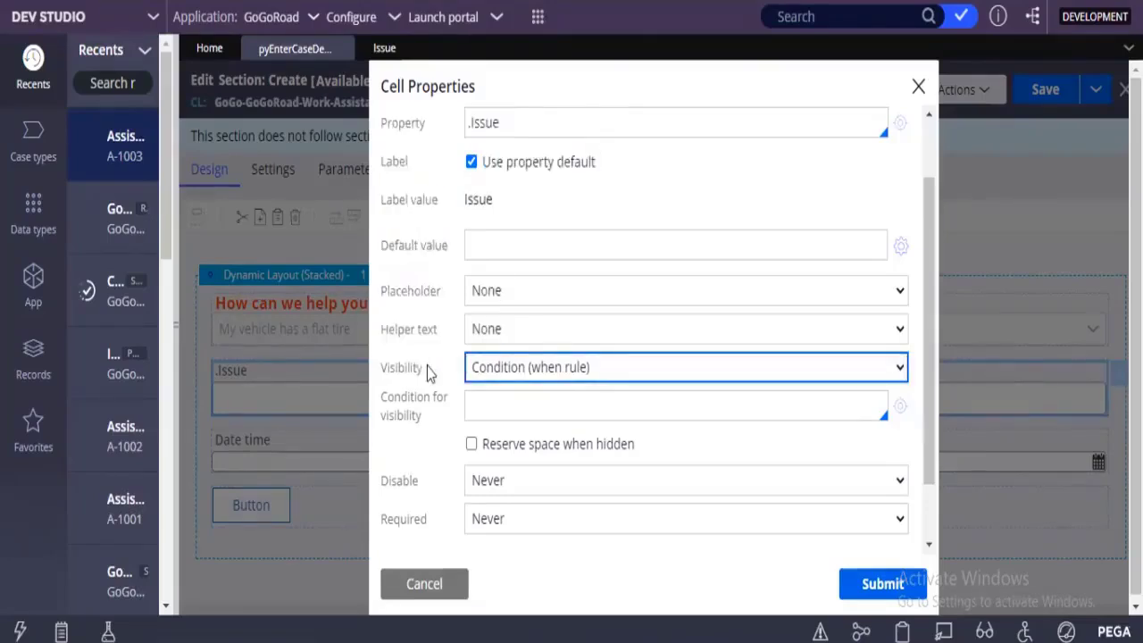
click(425, 585)
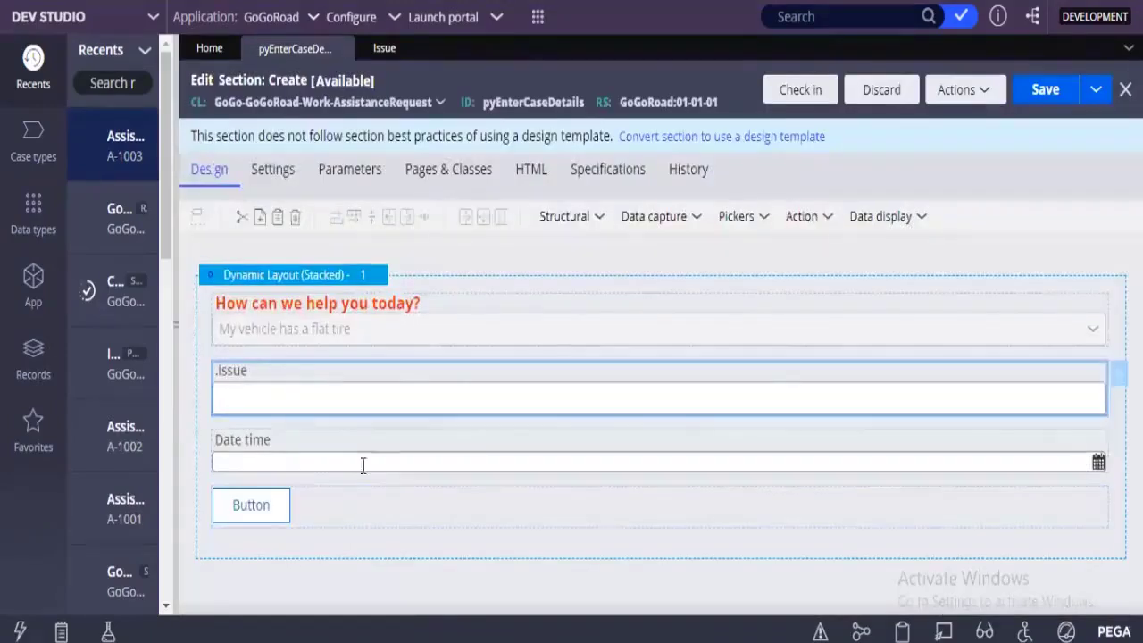
Step: Open the cell properties of the Date time control in the section
click(363, 464)
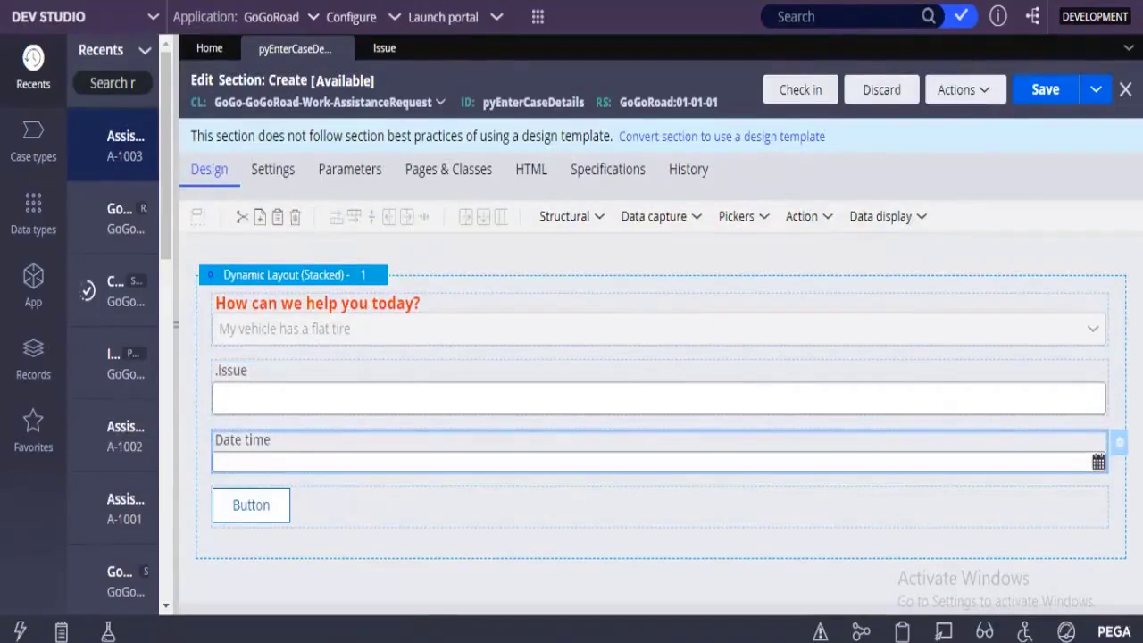
click(1120, 442)
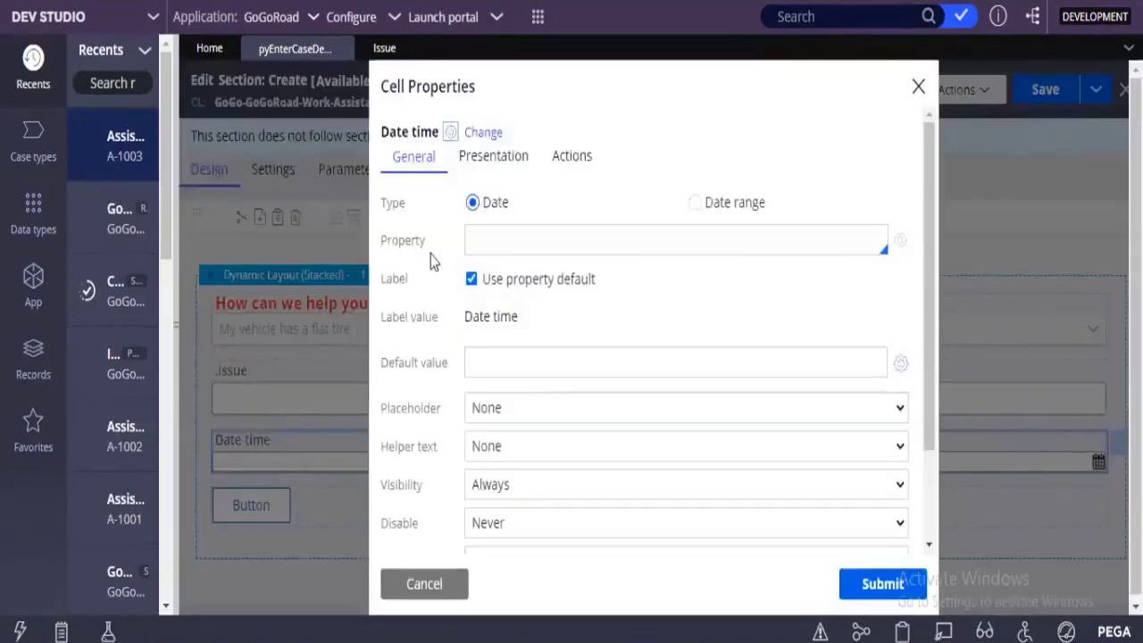
drag(430, 243, 379, 123)
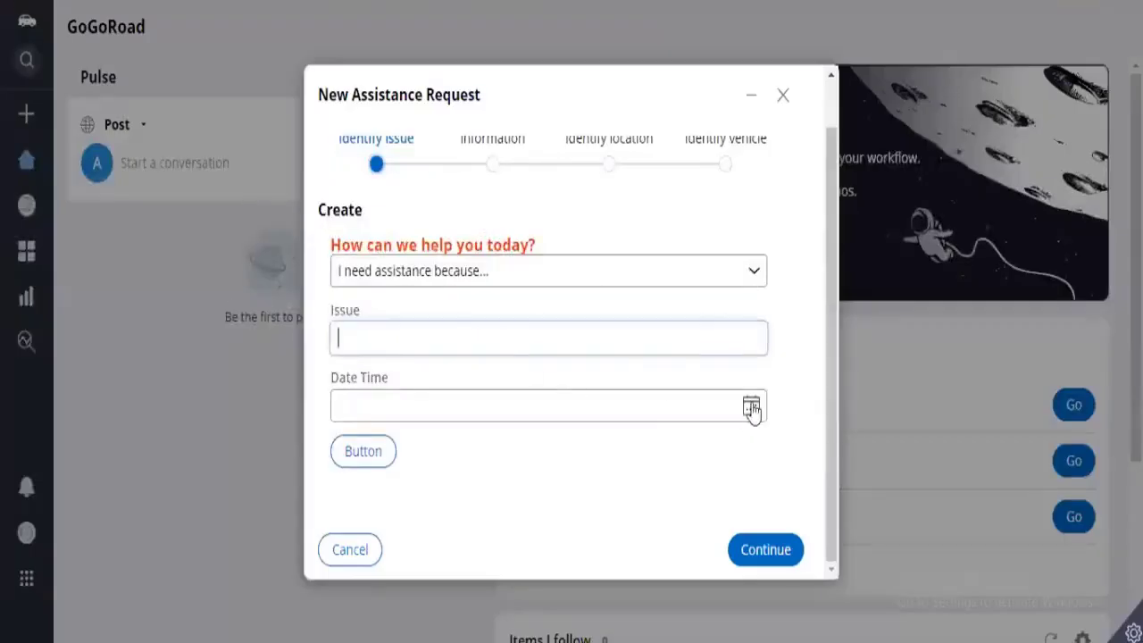
Step: Switch to the GoGoRoad portal and set the Date Time field to 8/11/2022 10:27 PM from the calendar
click(752, 409)
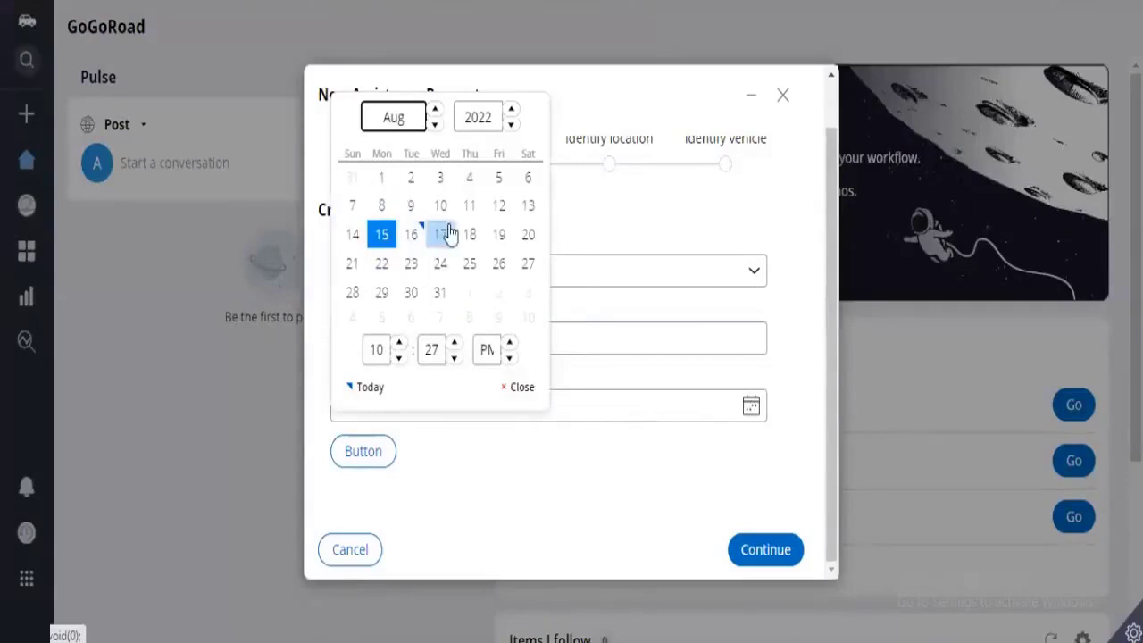
click(470, 208)
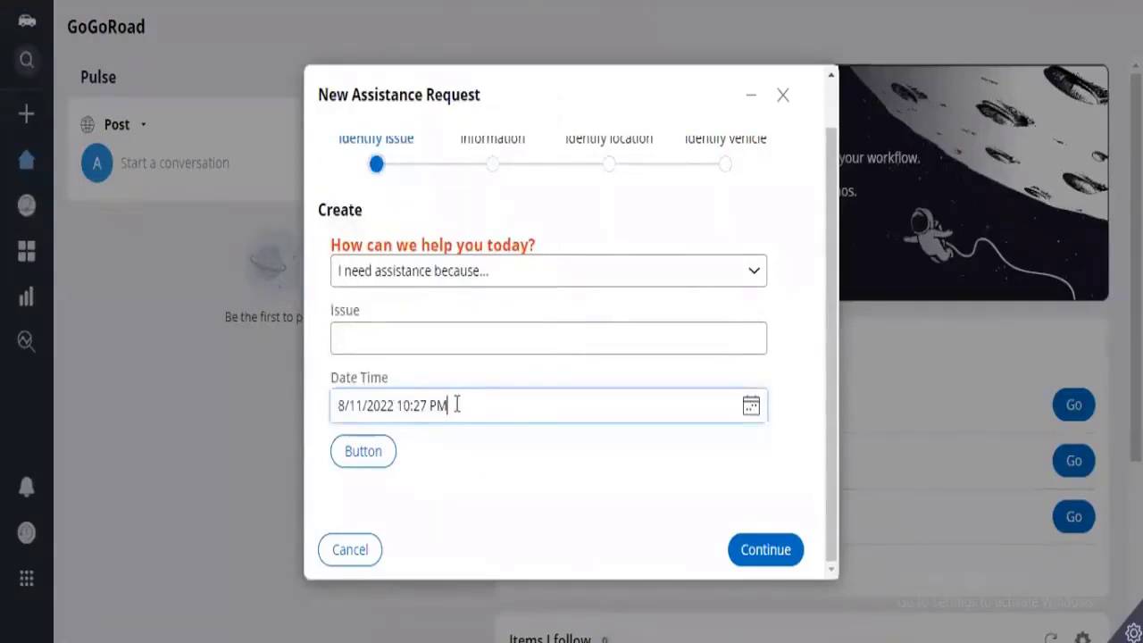
drag(456, 401, 335, 400)
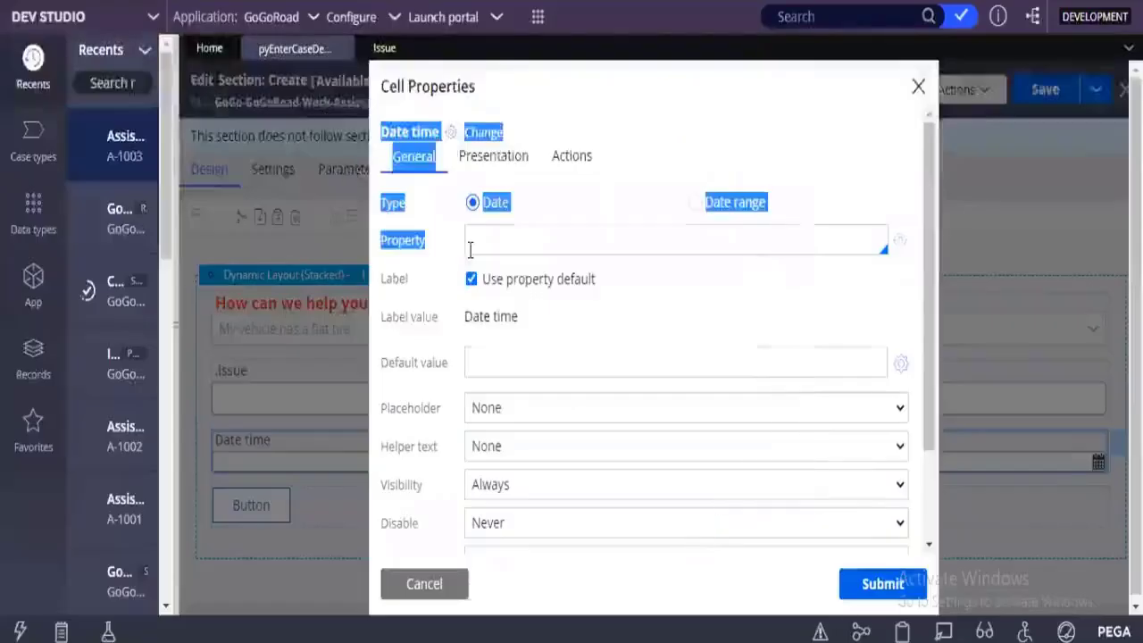
Step: Return to the Date time cell properties, browse the available properties for it, and load the full property list
click(469, 249)
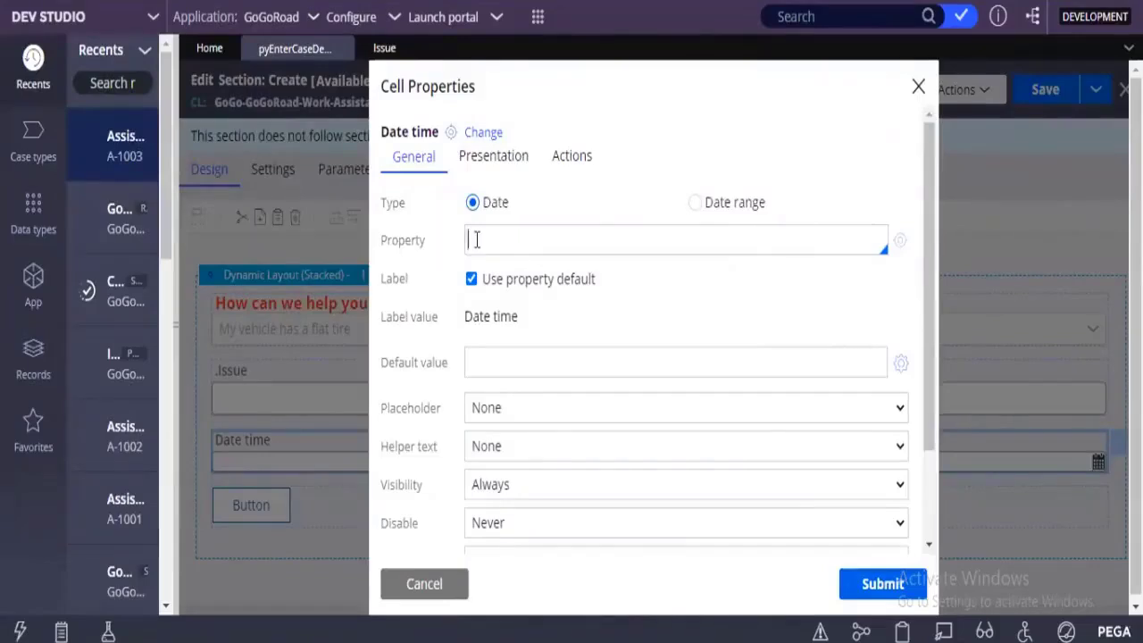
text(.)
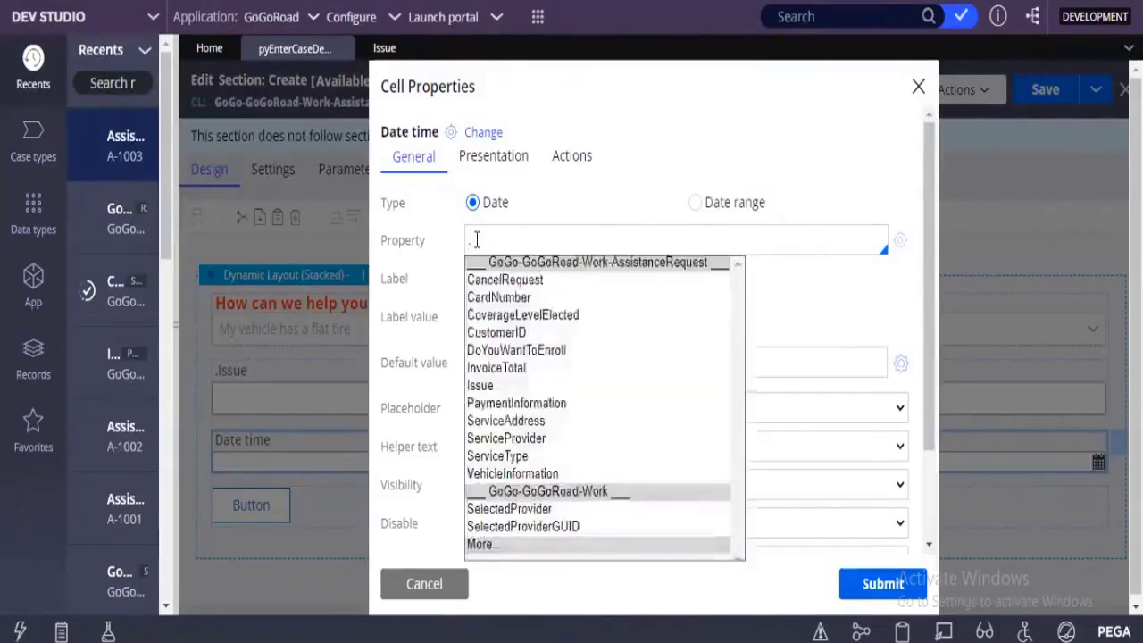
key(Down)
key(Down)
key(Down)
key(Down)
key(Down)
key(Down)
key(Down)
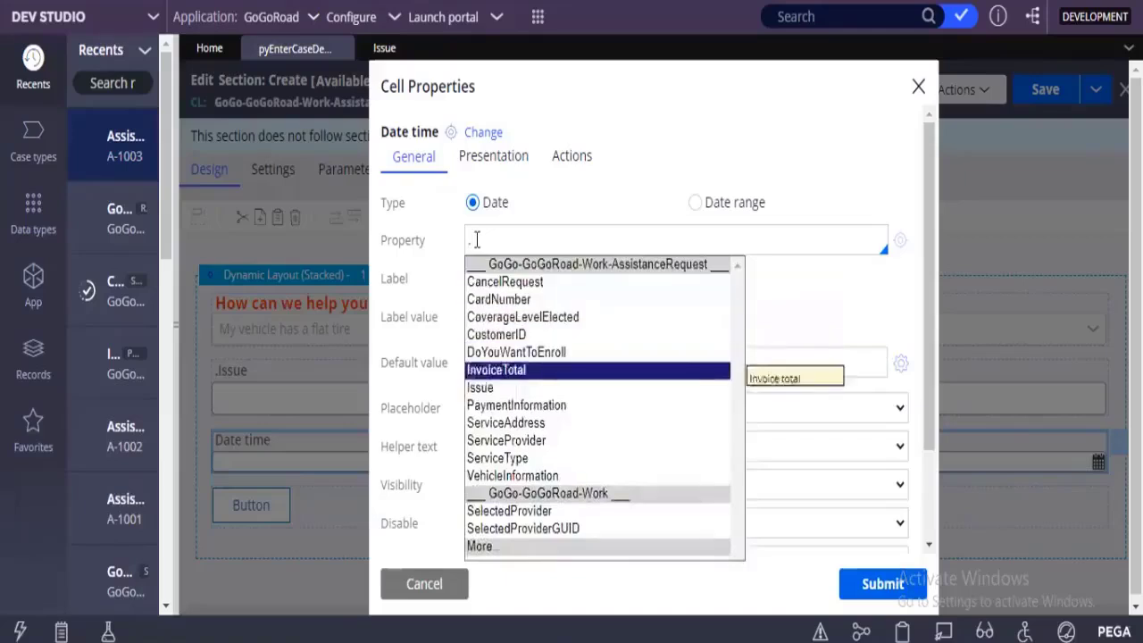
key(Down)
key(Down)
key(Down)
key(Up)
key(Up)
key(Up)
key(Up)
key(Up)
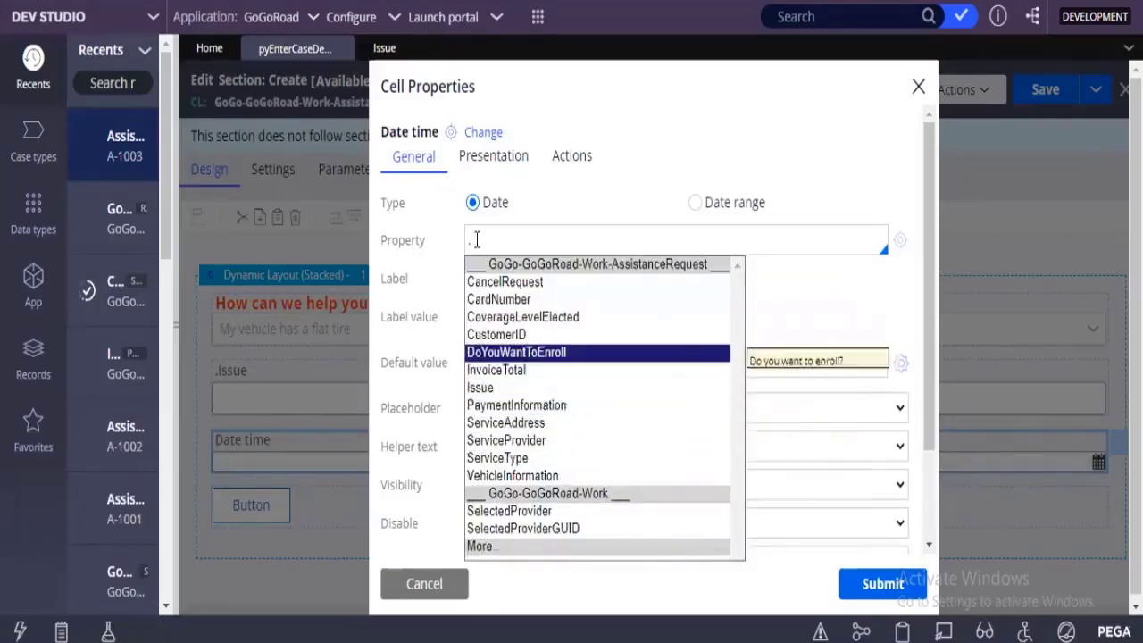
key(Down)
key(Down)
key(Down)
key(Down)
key(Down)
key(Down)
key(Down)
key(Down)
key(Down)
key(Down)
key(Return)
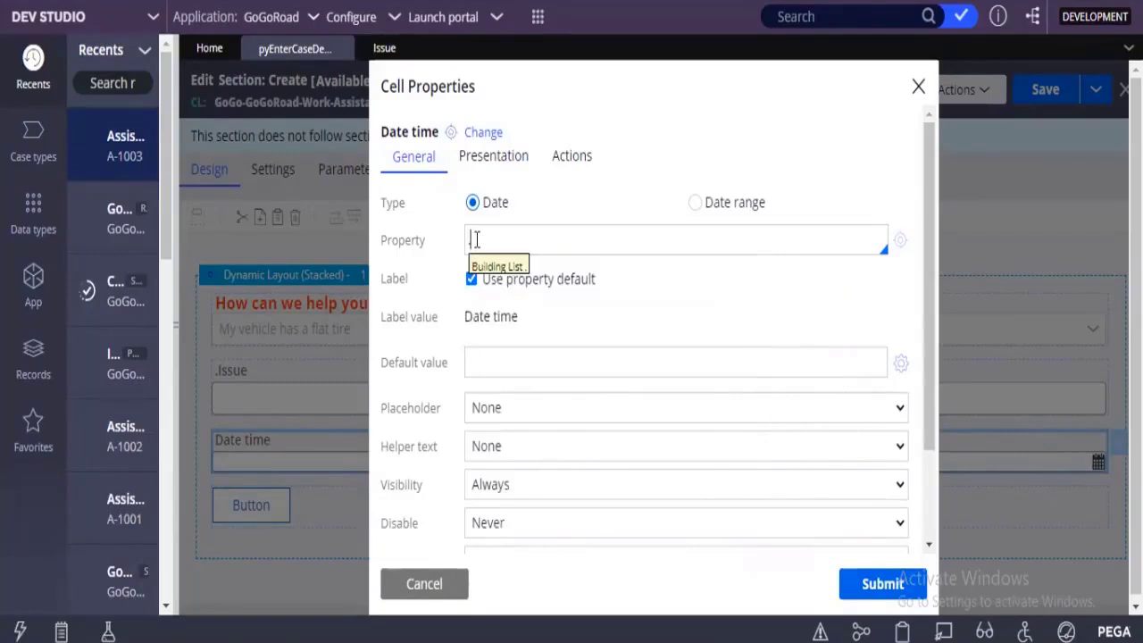
Step: Set the Date time control's property to .pyLabel
text(pyL)
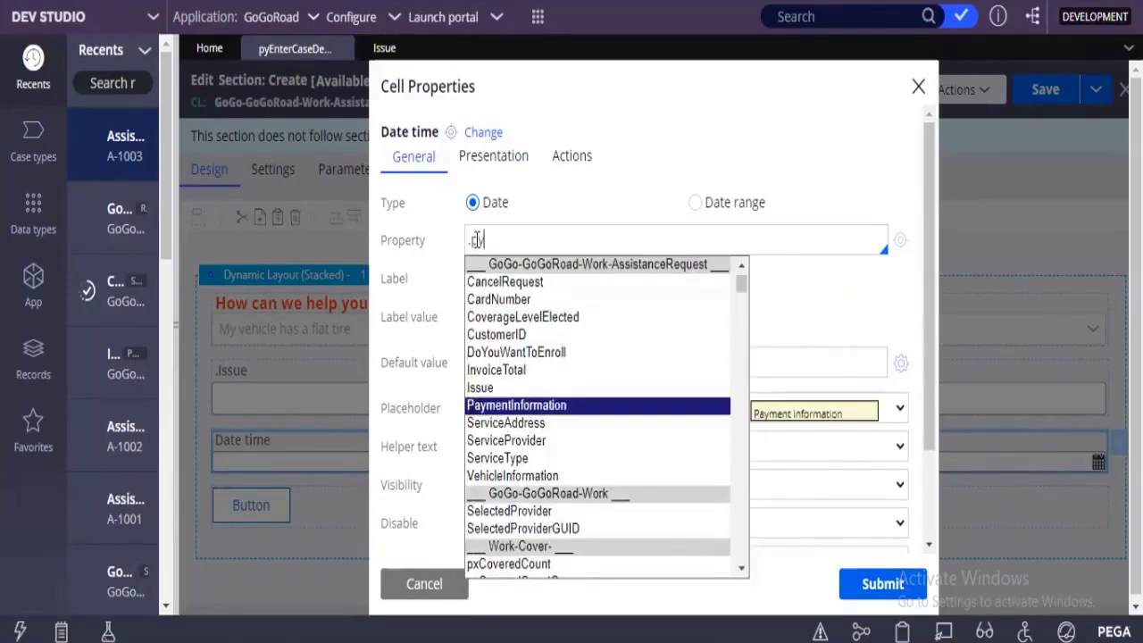
text(abel)
key(Return)
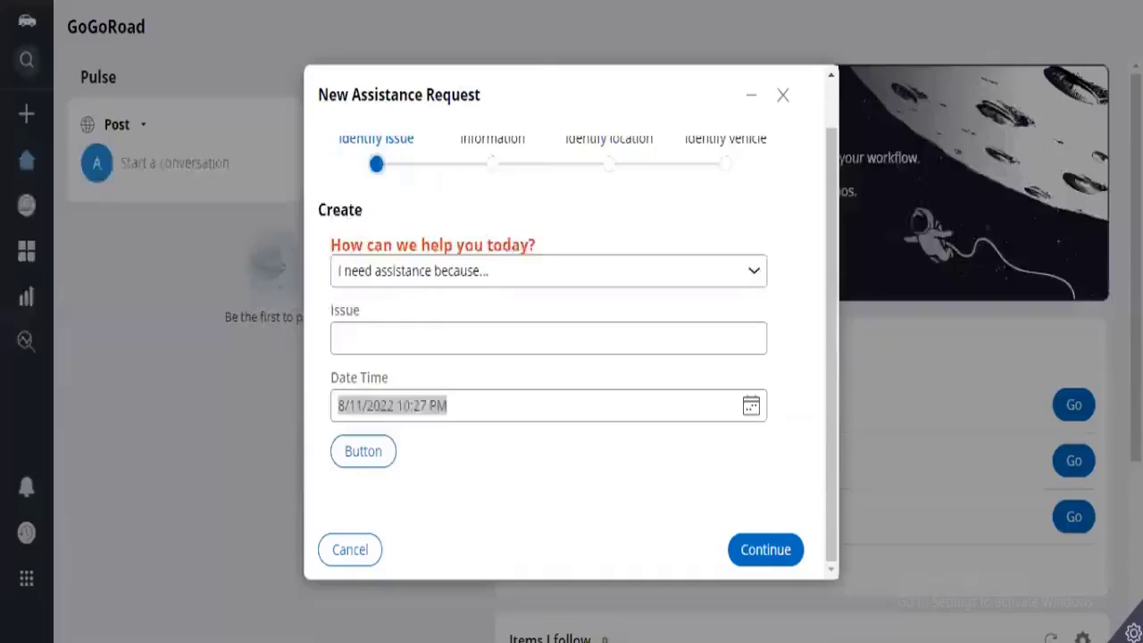
Step: In the GoGoRoad portal, browse the Date Time calendar back to August 2020 and close it without picking a date
click(752, 413)
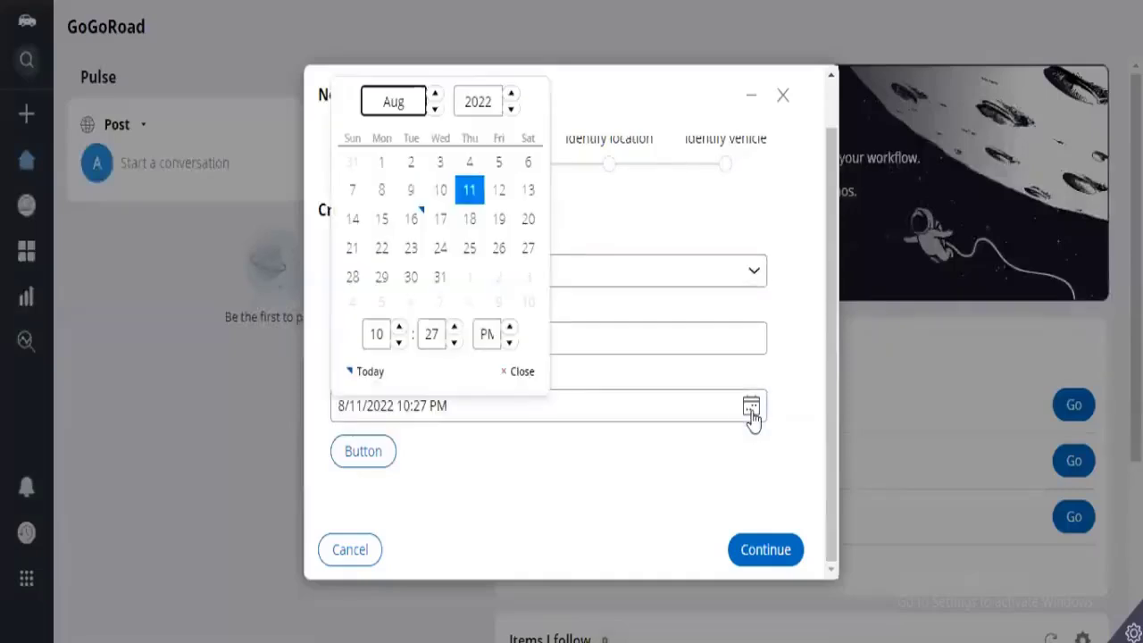
double_click(512, 110)
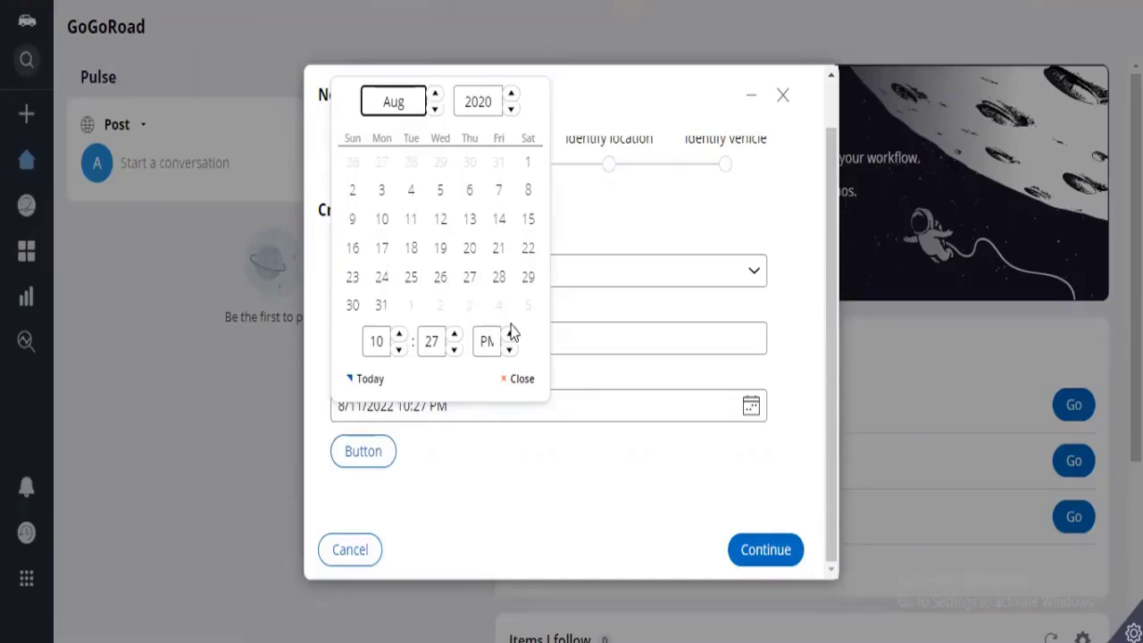
click(458, 419)
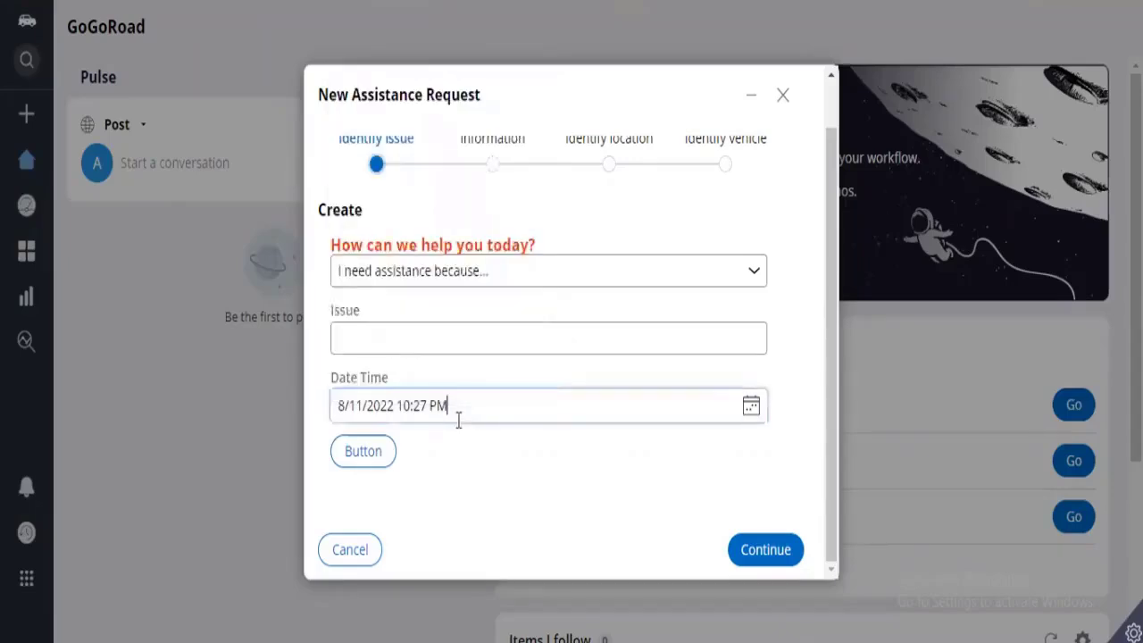
Step: Examine the month, day, year and time parts of the Date Time value in the assistance request
click(355, 406)
click(391, 408)
click(336, 407)
click(357, 405)
click(381, 408)
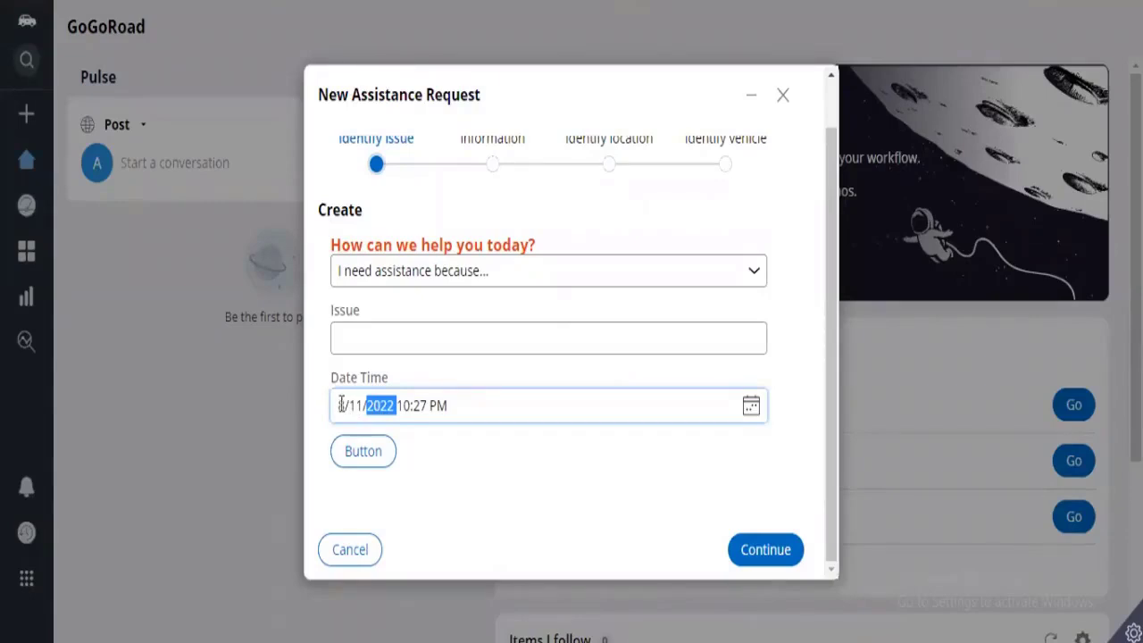
click(341, 405)
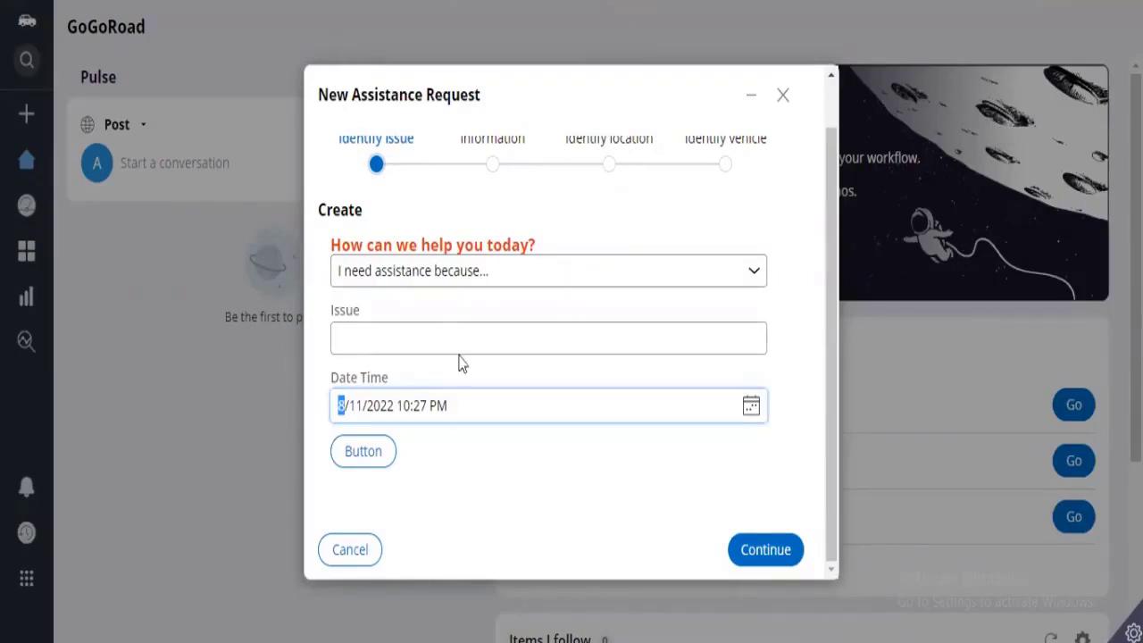
click(473, 413)
drag(473, 413, 332, 405)
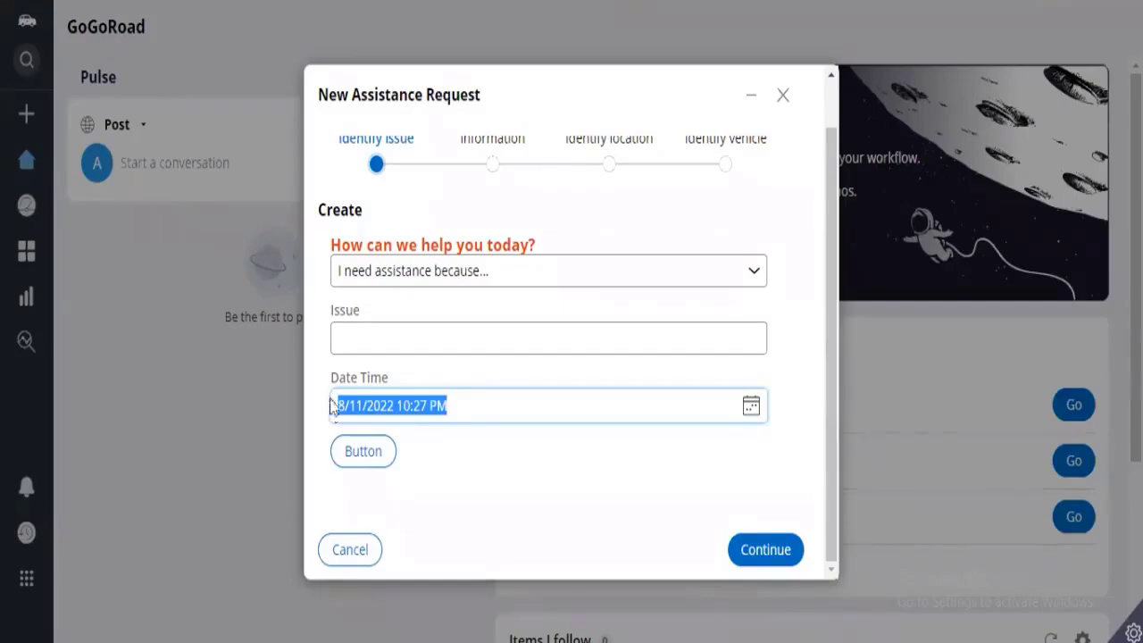
Step: Change the Date Time field of the assistance request to 8/17/2022 10:27 PM using the calendar
drag(331, 379, 399, 376)
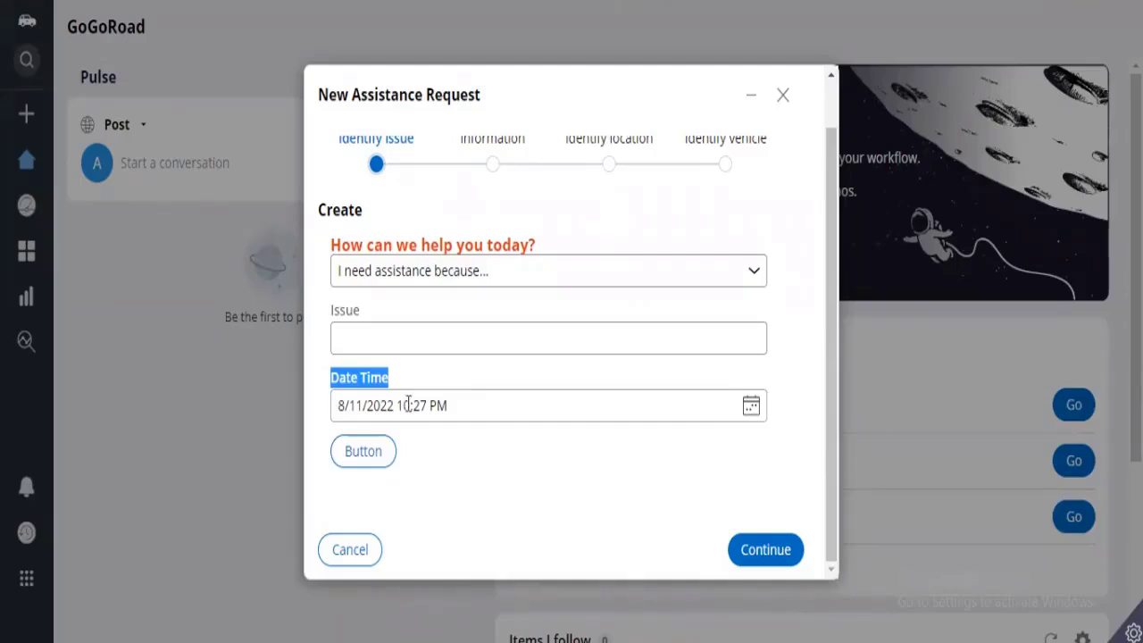
drag(452, 403, 331, 416)
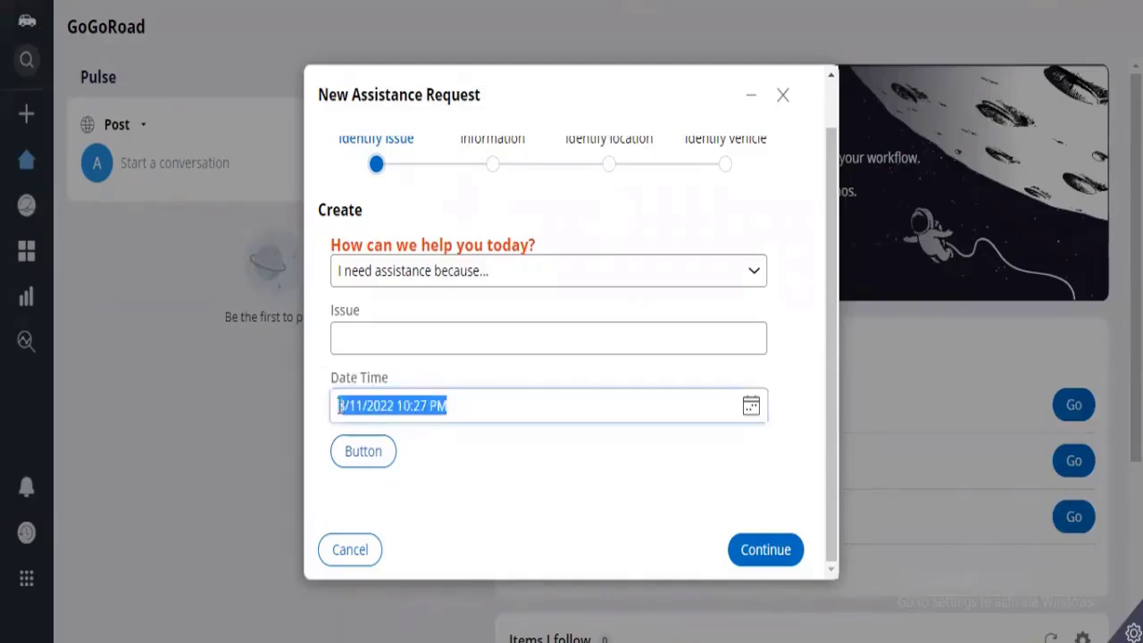
click(751, 408)
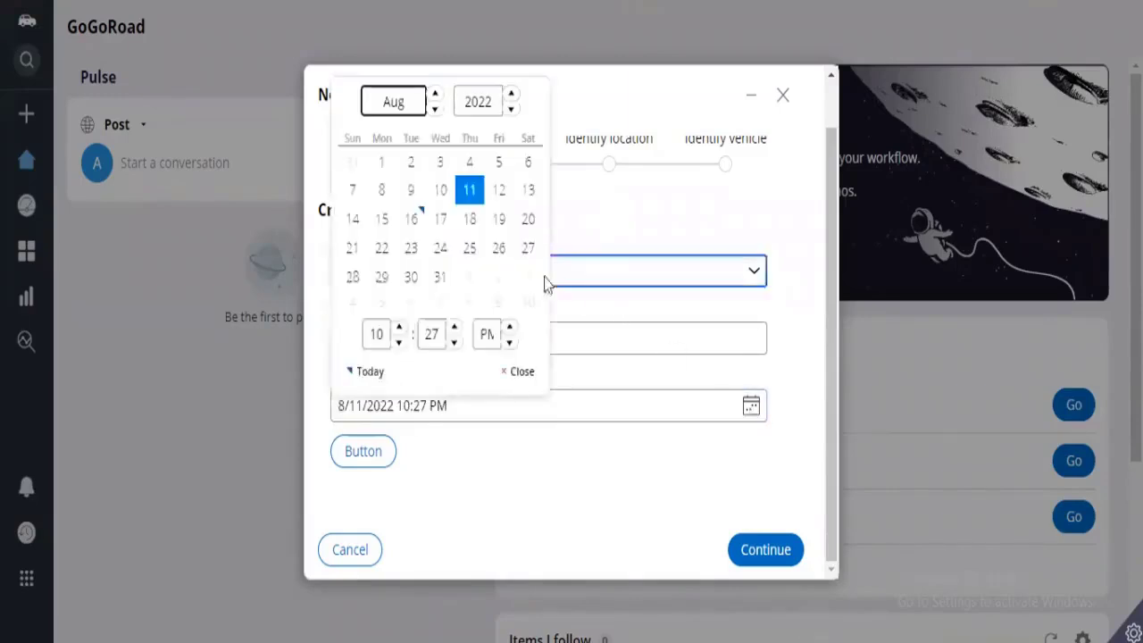
click(438, 220)
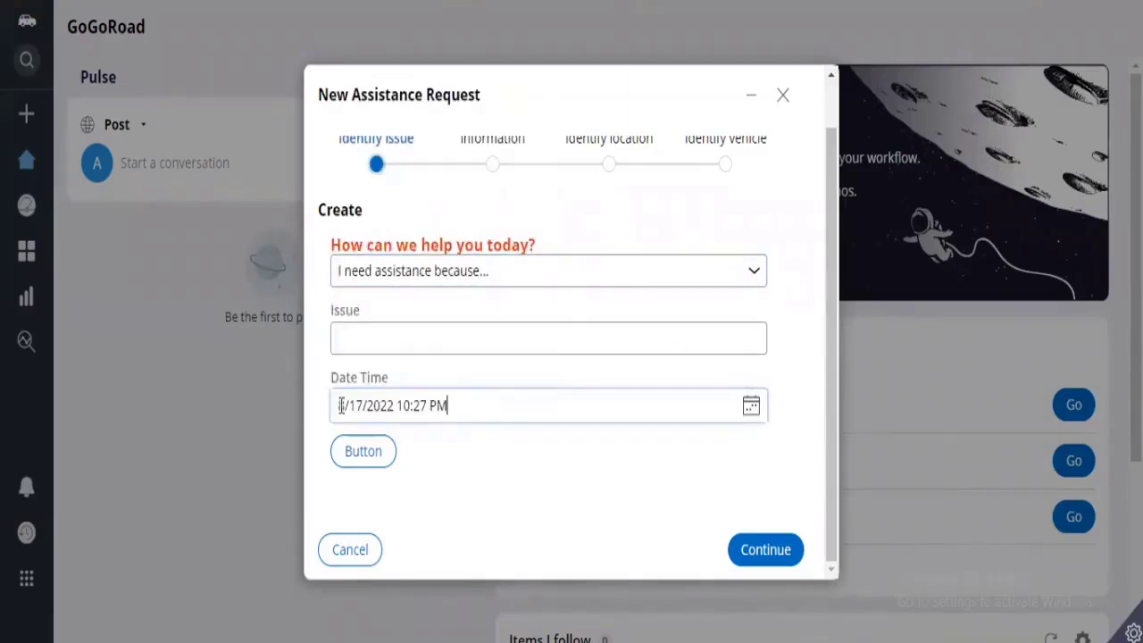
Step: In Dev Studio, set the Date time control's Date/Time presentation option to Date, submit the cell properties and save the section
drag(337, 404, 467, 405)
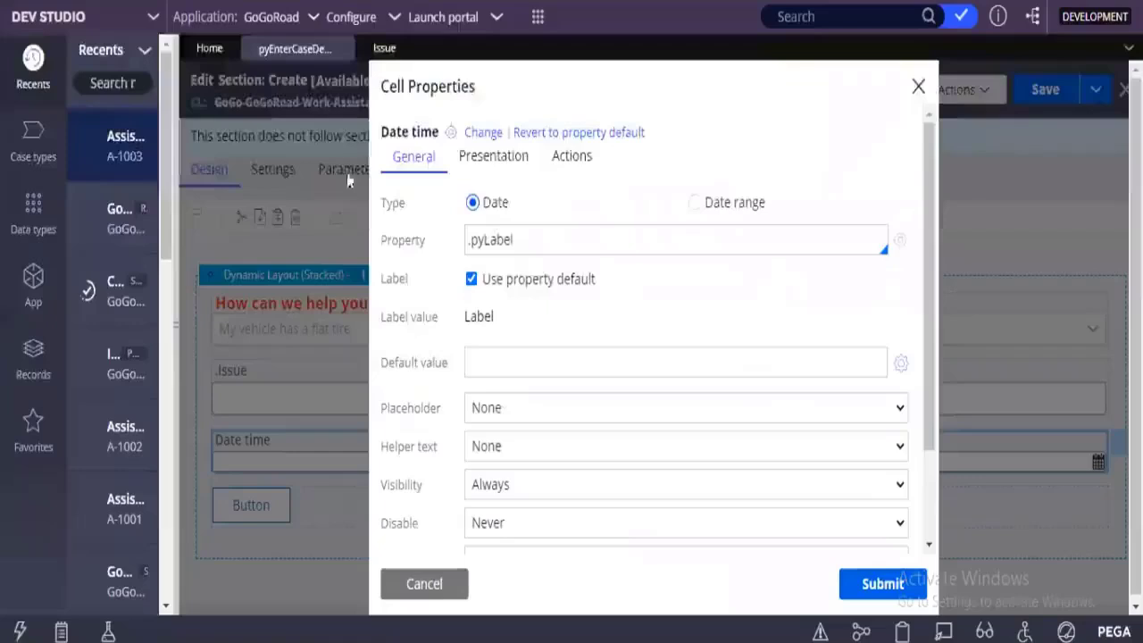
click(489, 161)
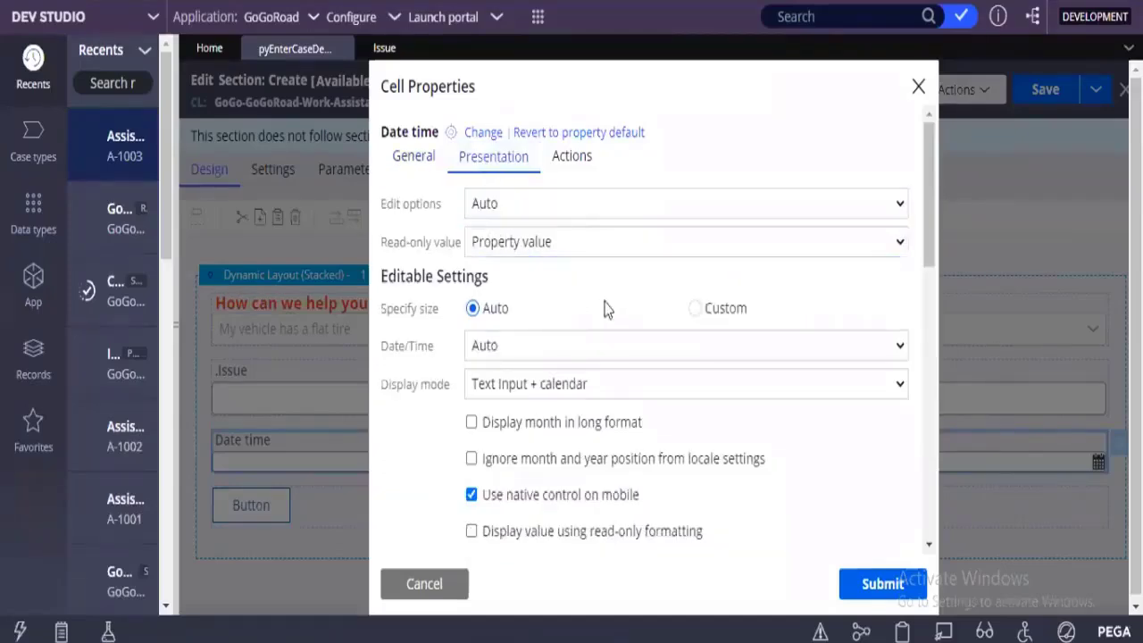
scroll(605, 308, down, 1)
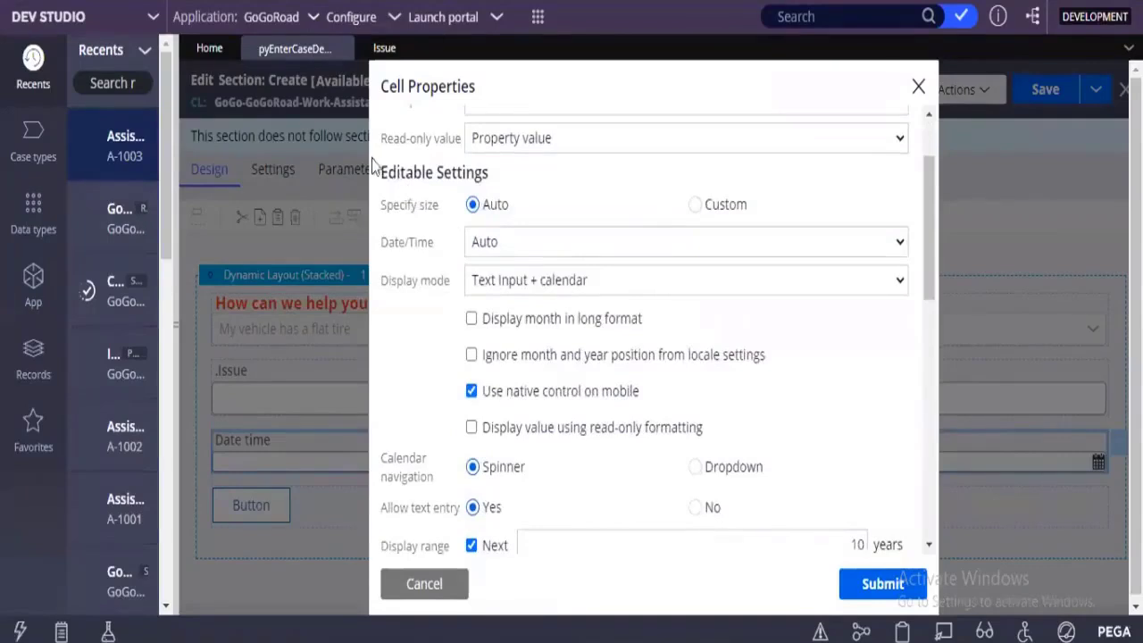
drag(377, 169, 487, 168)
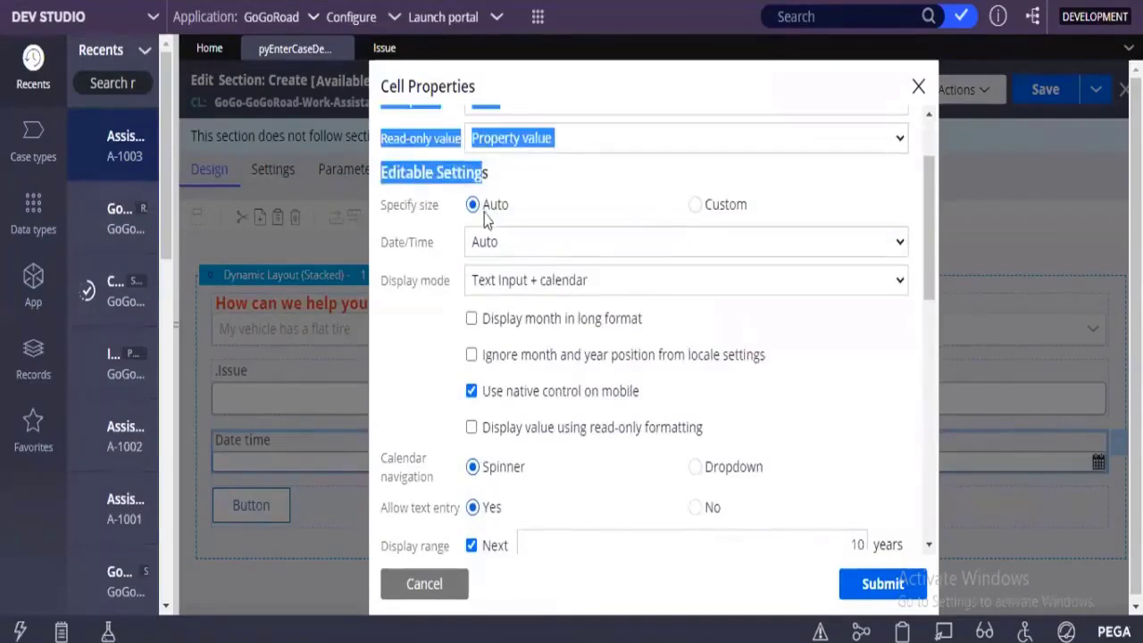
click(482, 208)
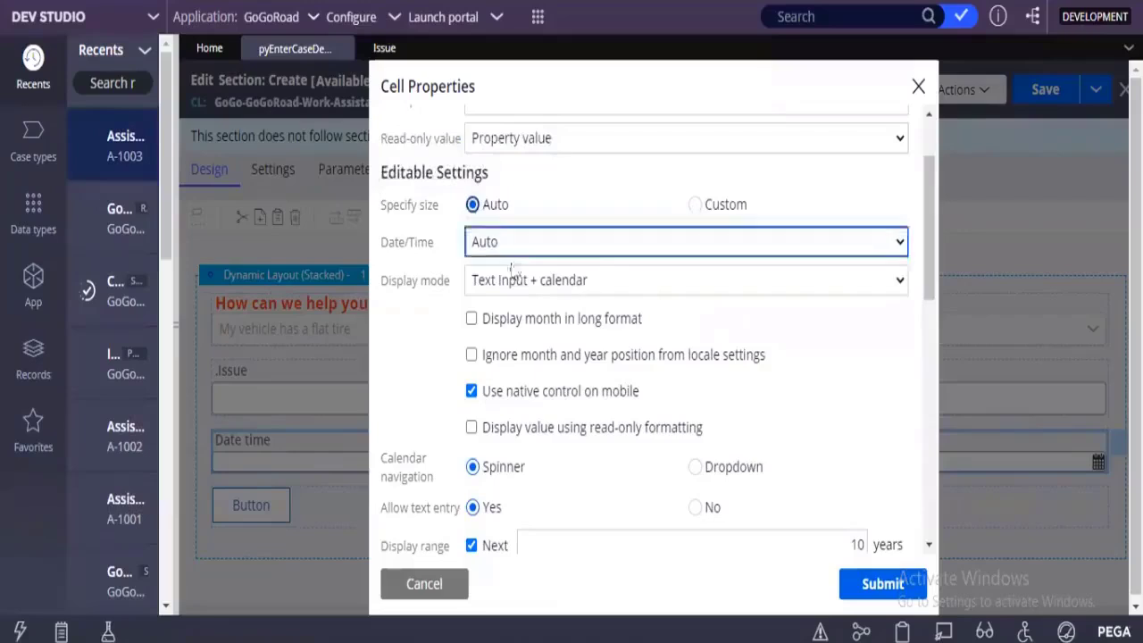
click(501, 245)
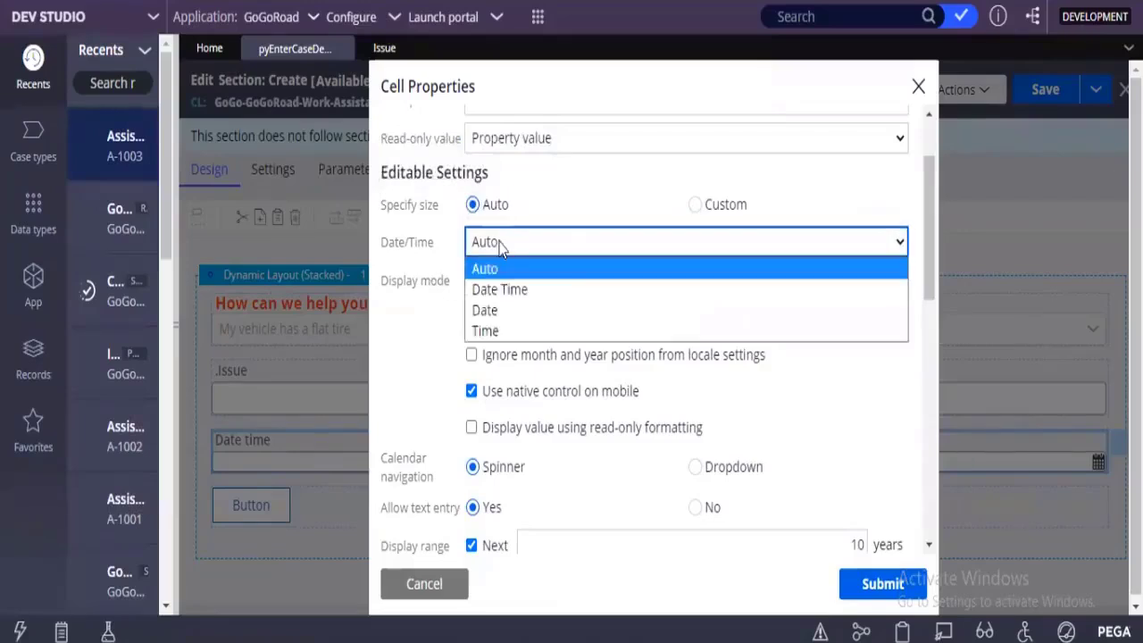
click(500, 313)
click(881, 588)
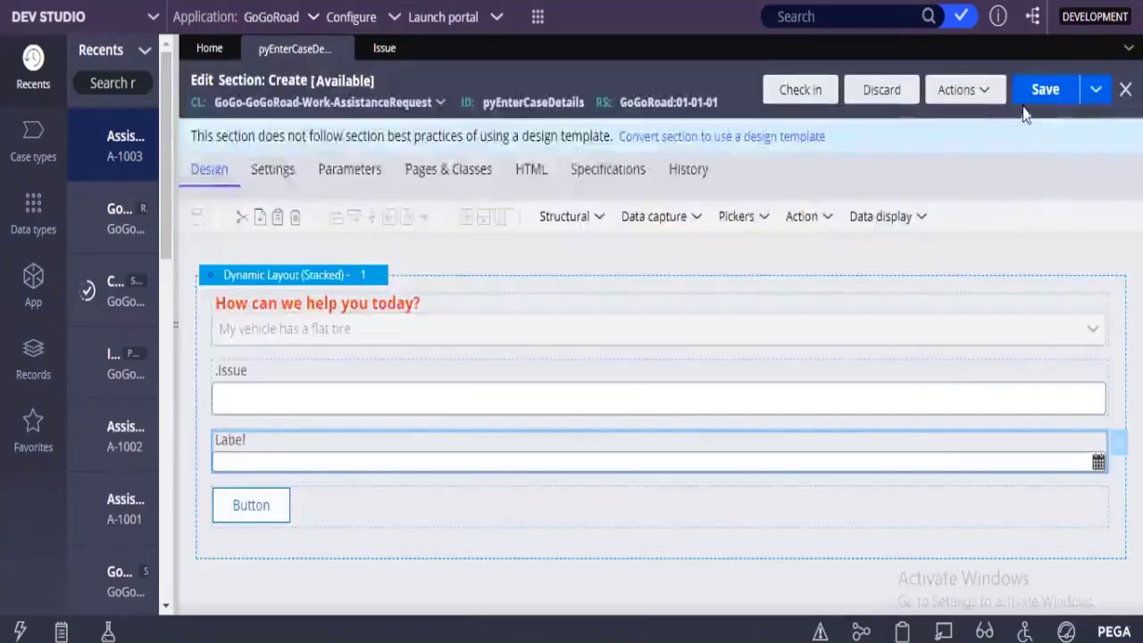
click(1041, 93)
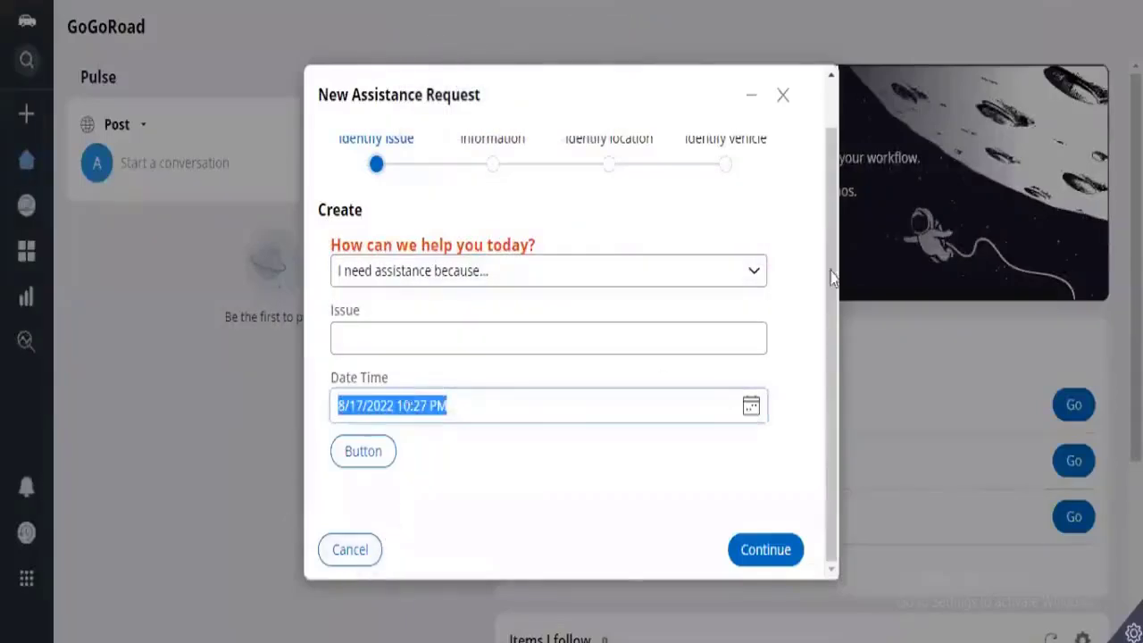
Step: In the GoGoRoad portal, close the open assistance request, discarding its unsaved changes, and create a new Assistance Request
click(783, 95)
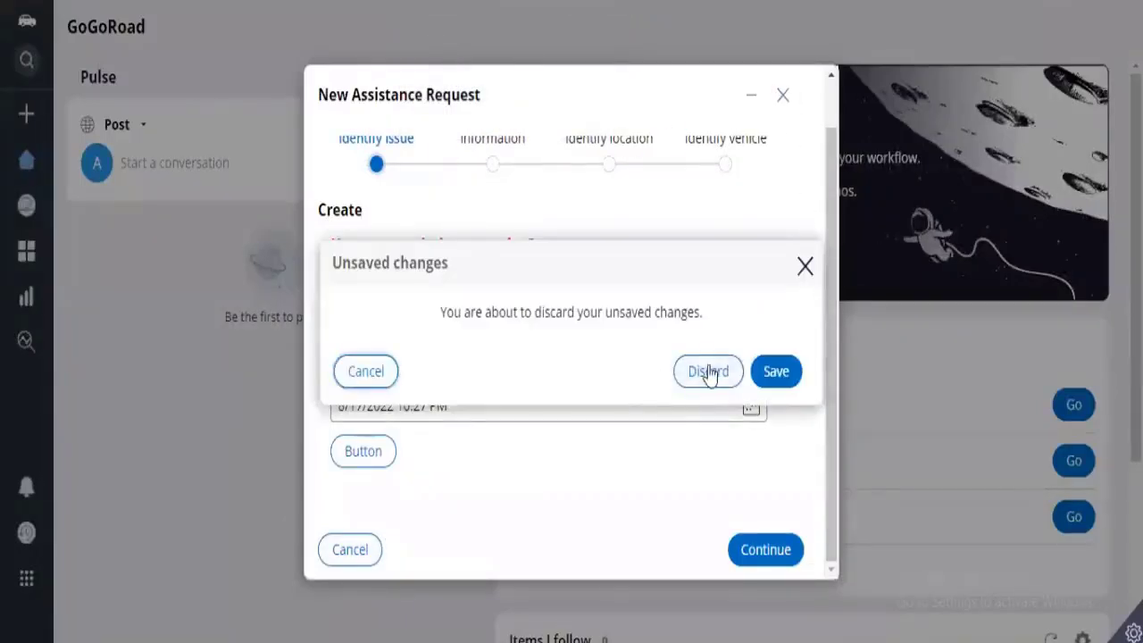
click(708, 373)
click(26, 113)
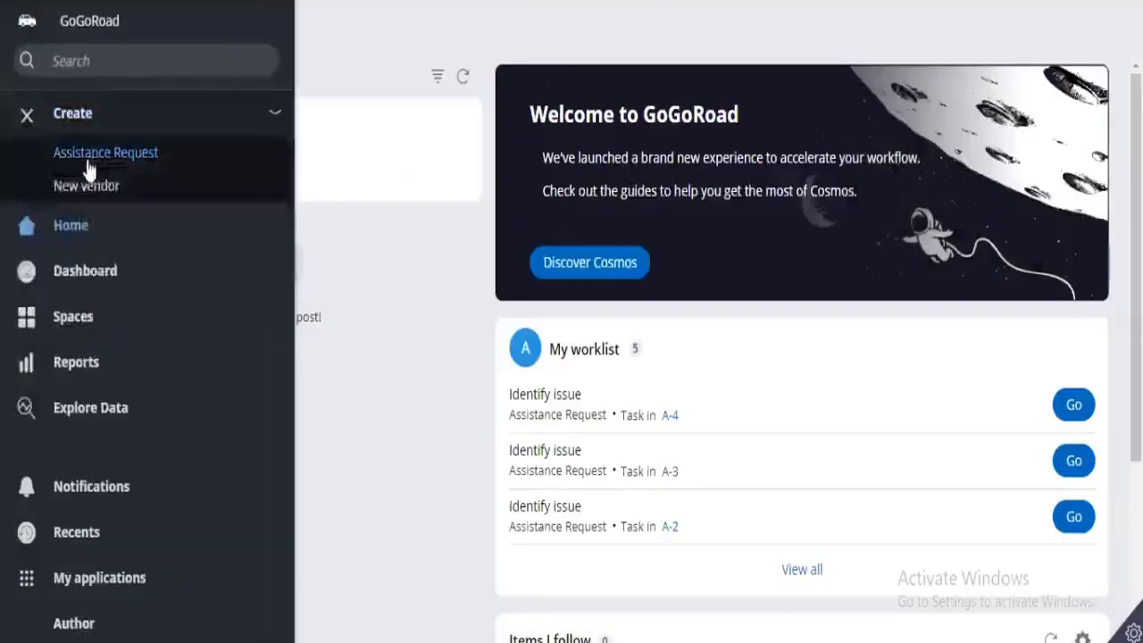
click(90, 157)
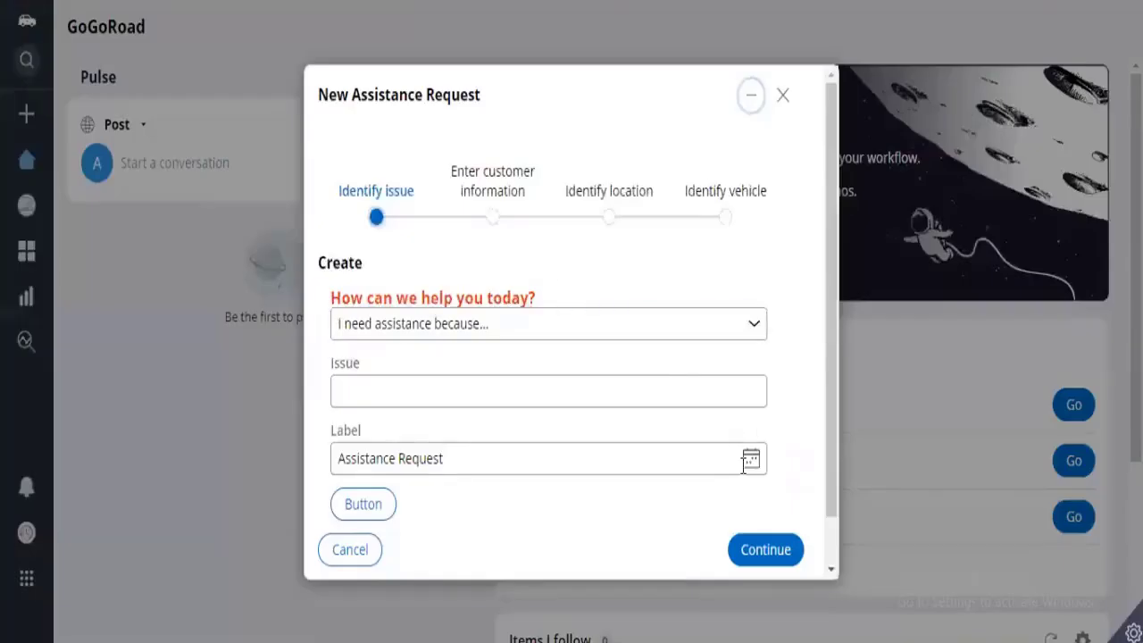
scroll(625, 438, down, 1)
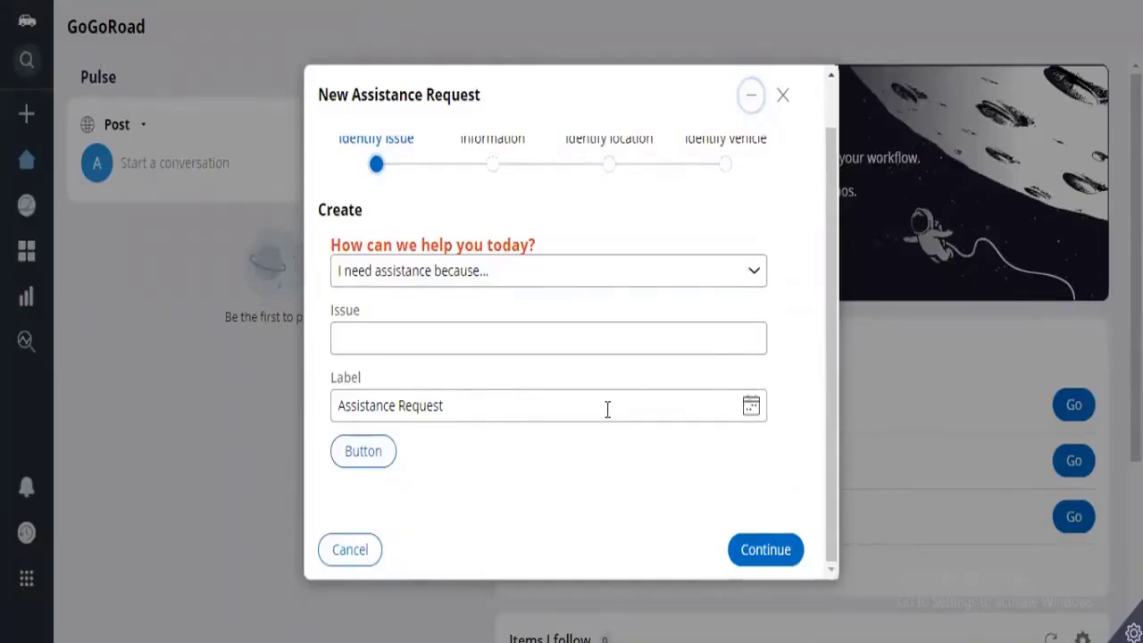
Step: Clear the Label field of the new assistance request and pick August 10, 2022 from its calendar
click(608, 409)
key(ctrl+a)
key(BackSpace)
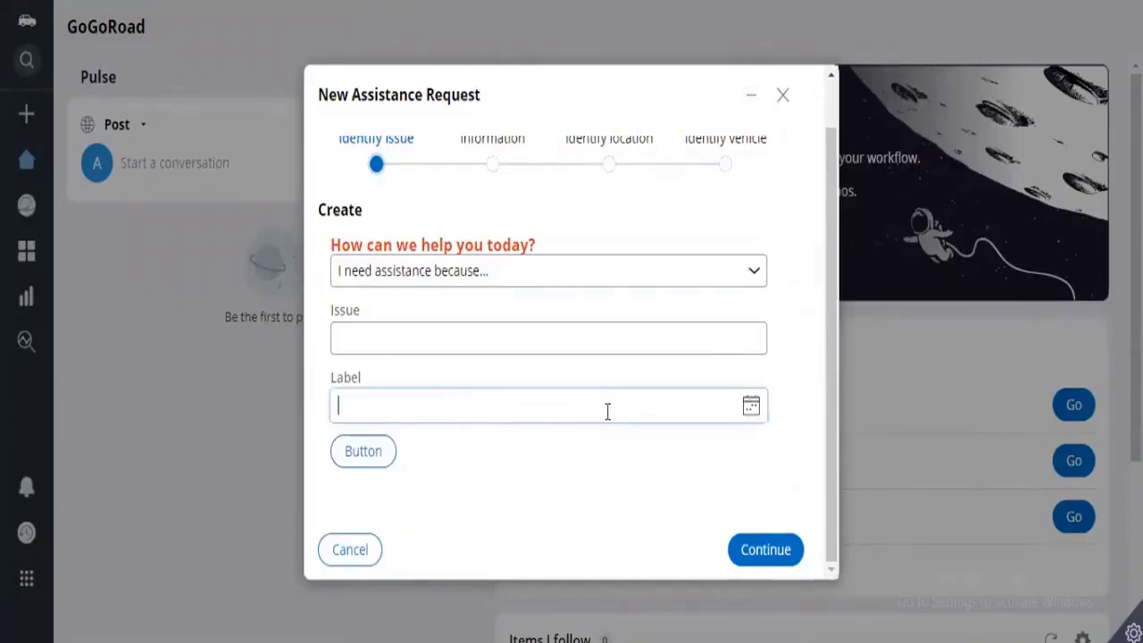
click(752, 417)
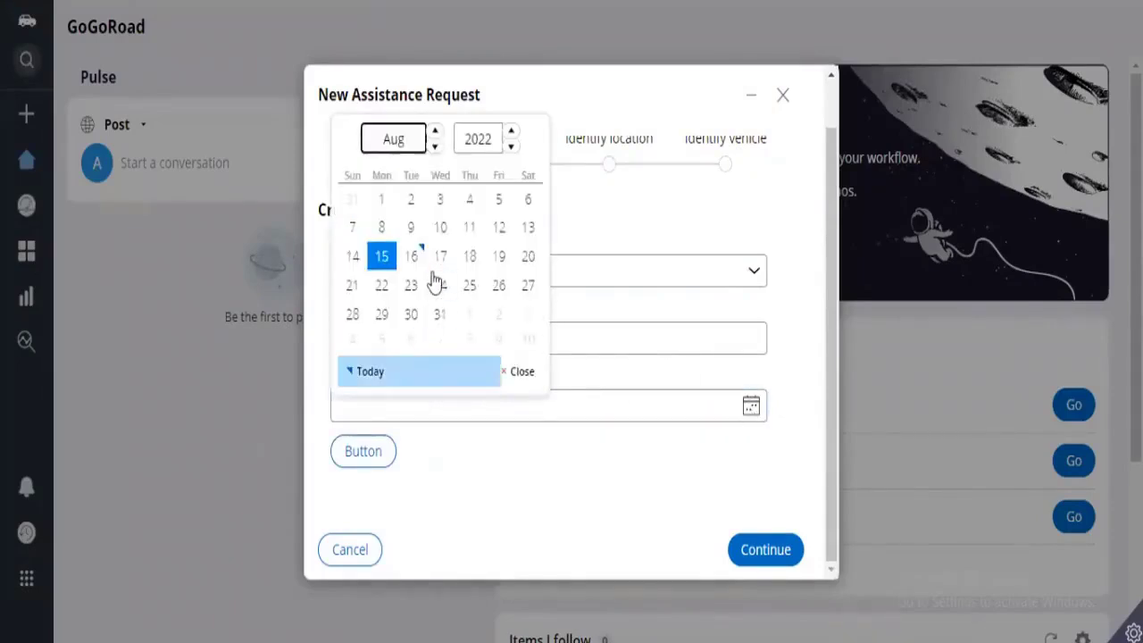
click(441, 228)
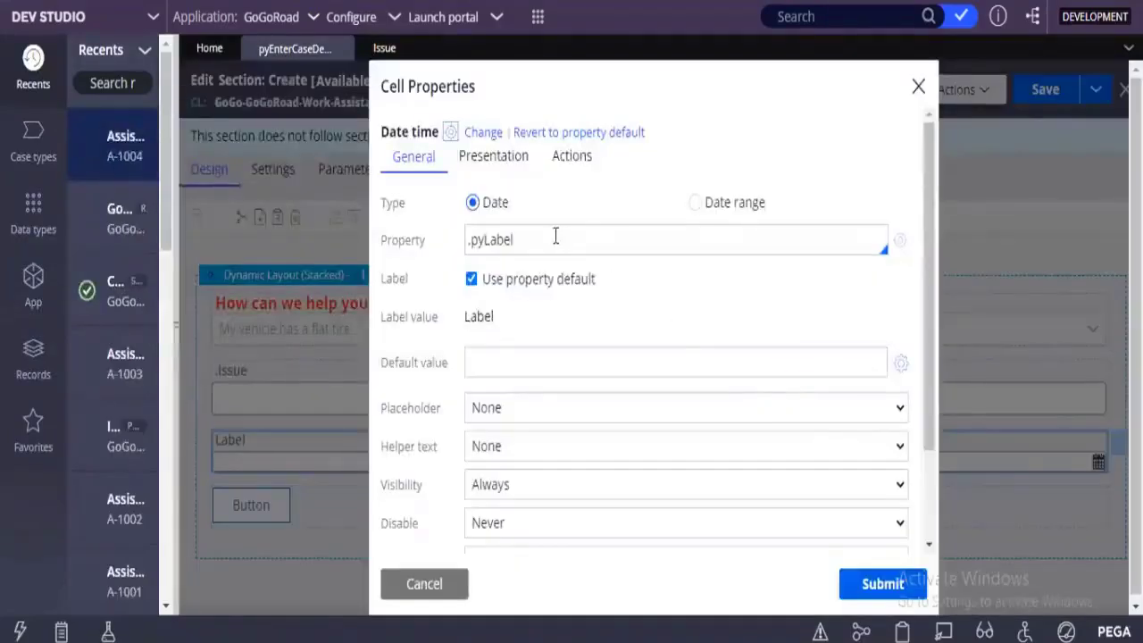
Step: In Dev Studio, review the Date time control's Date/Time and Display mode options in its presentation settings
click(518, 166)
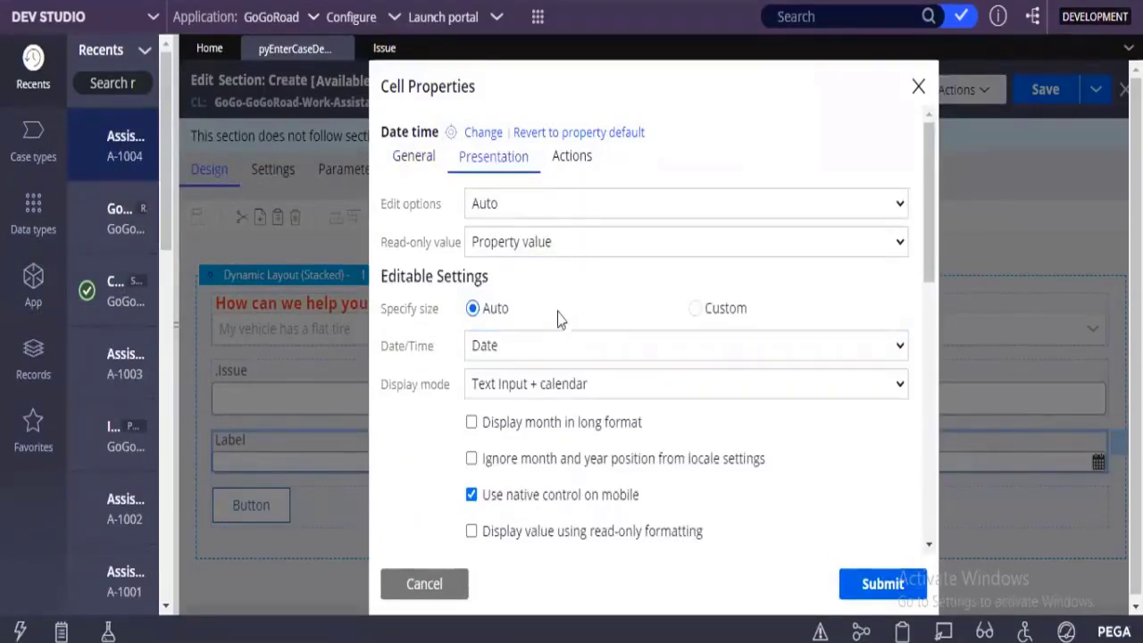
click(545, 350)
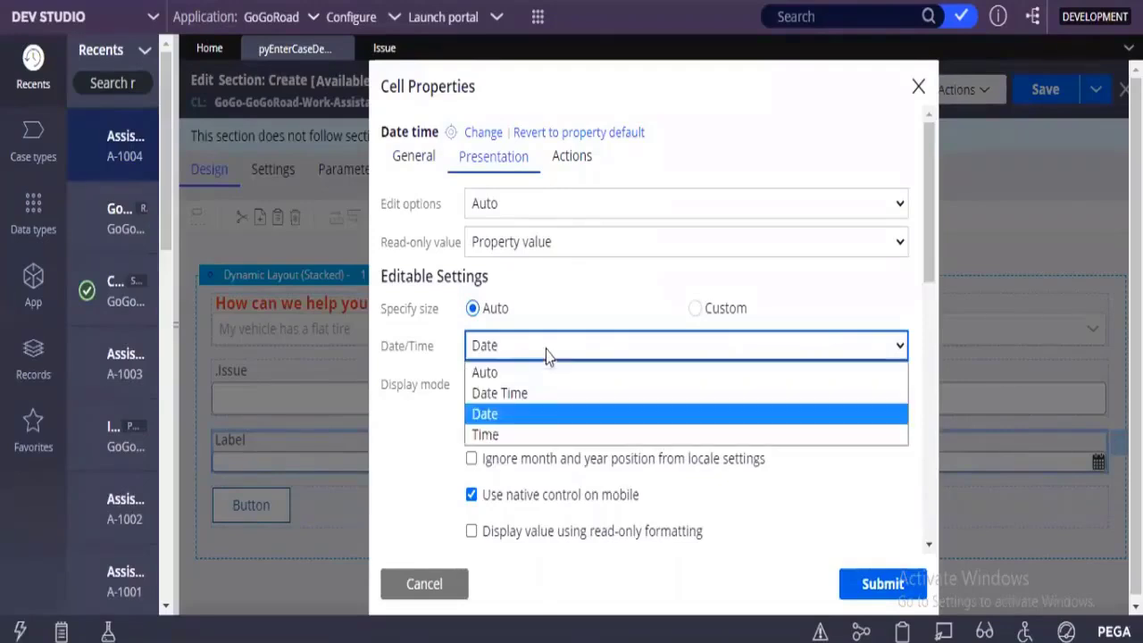
click(553, 417)
scroll(536, 401, down, 1)
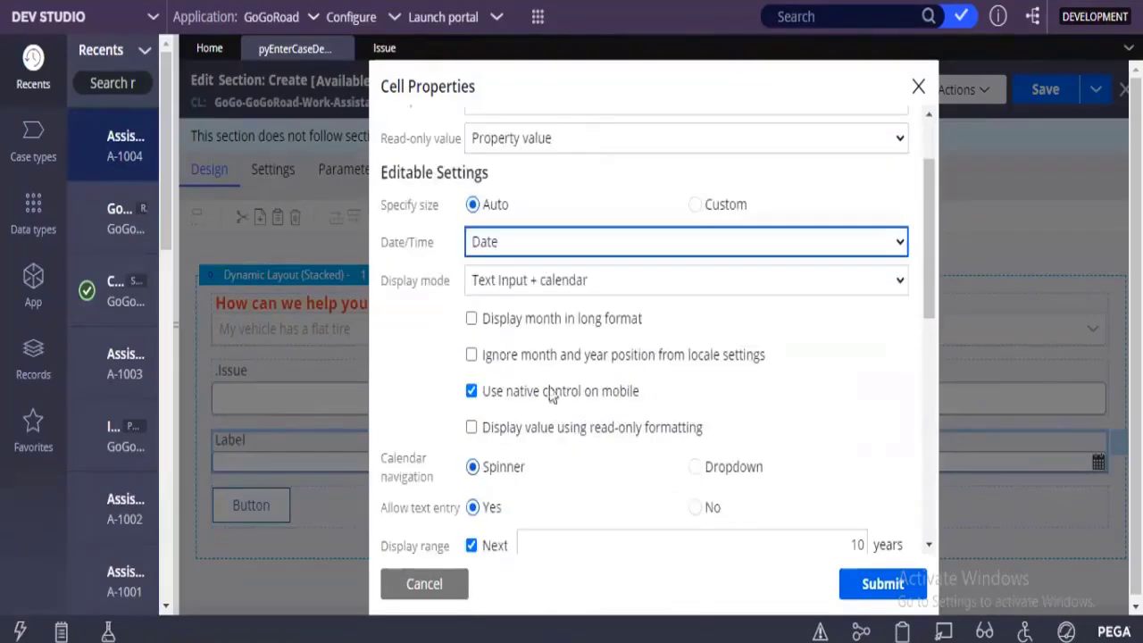
click(515, 284)
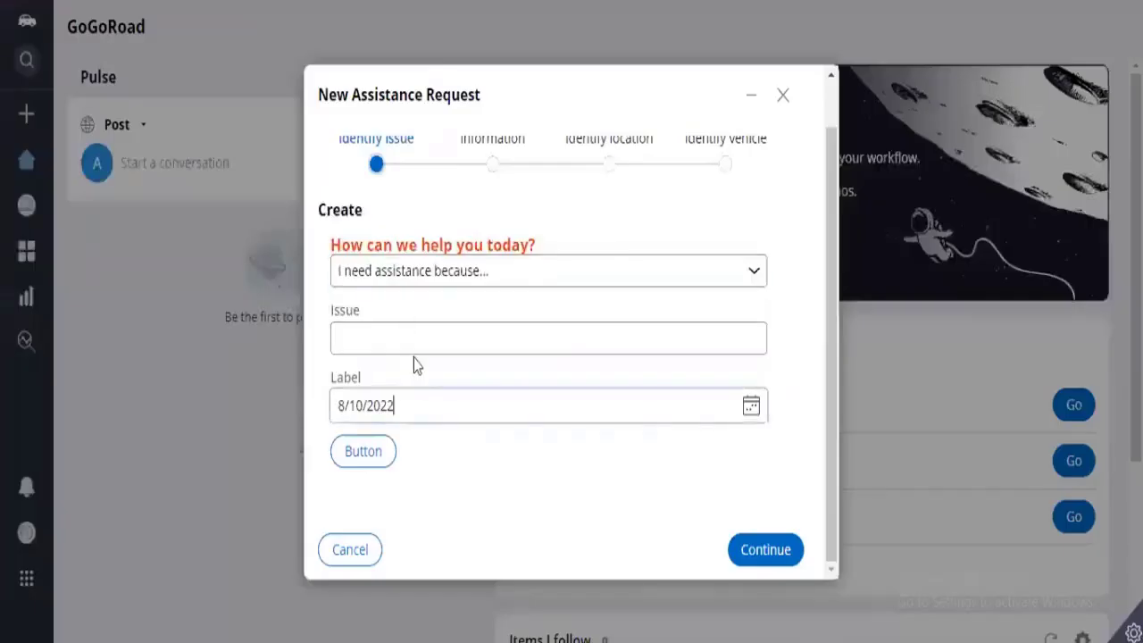
Step: In the GoGoRoad portal, erase the date in the Label field, try entering 09/12/ manually and clear that entry
key(BackSpace)
key(BackSpace)
key(BackSpace)
key(BackSpace)
key(BackSpace)
key(BackSpace)
key(BackSpace)
key(BackSpace)
key(BackSpace)
text(09/)
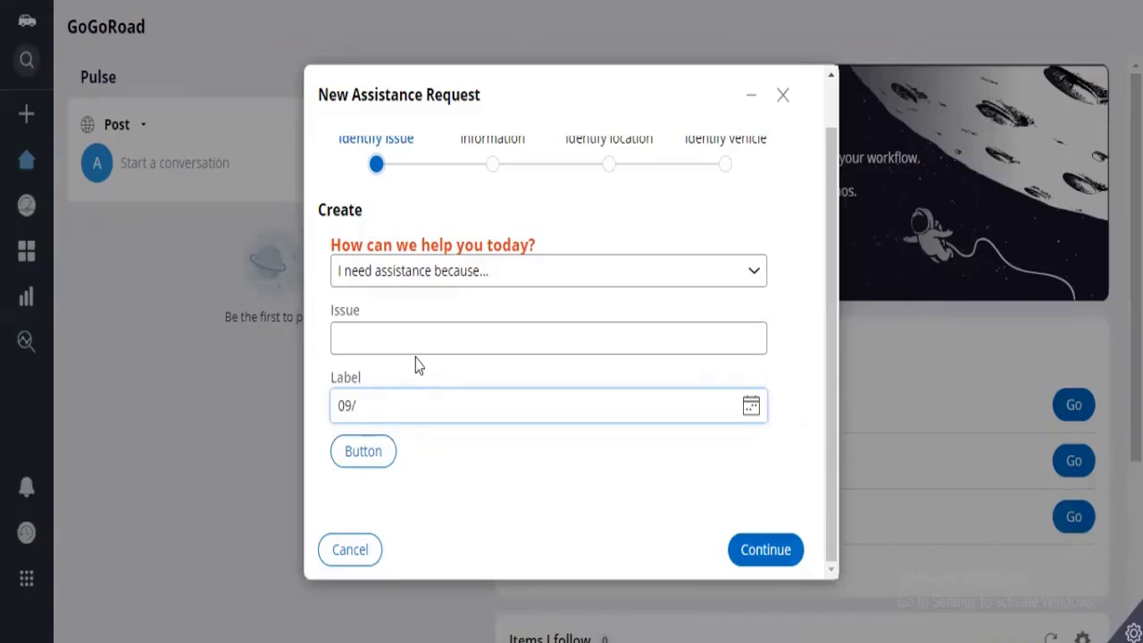
text(12/)
key(BackSpace)
key(BackSpace)
key(BackSpace)
key(BackSpace)
key(BackSpace)
key(BackSpace)
click(415, 358)
Step: Search Windows for the On-Screen Keyboard
key(super)
text(ons)
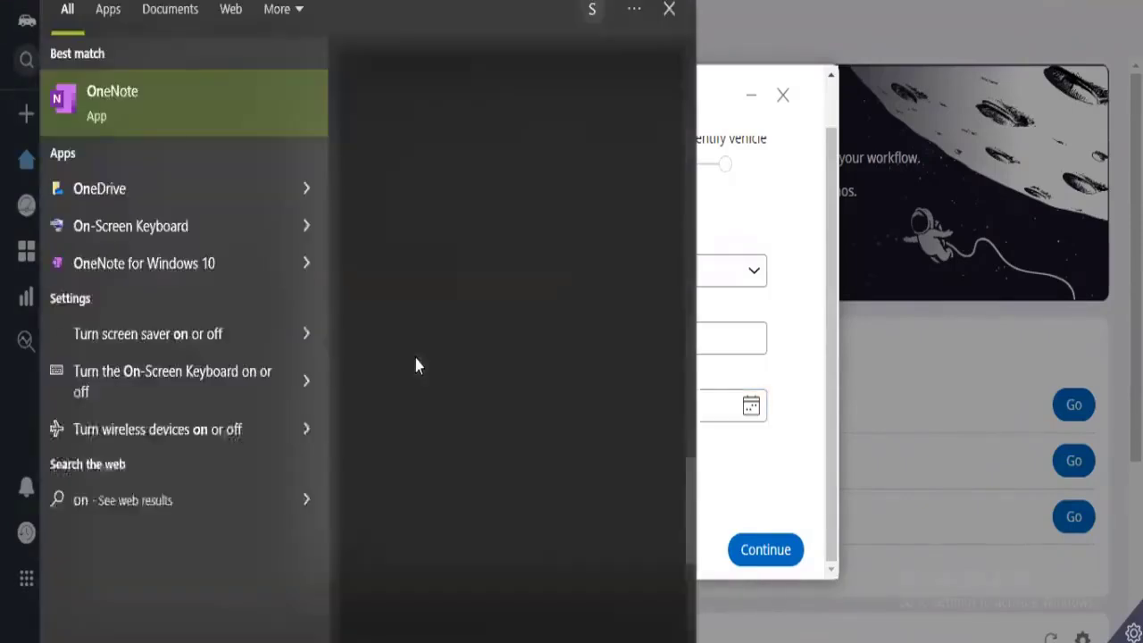